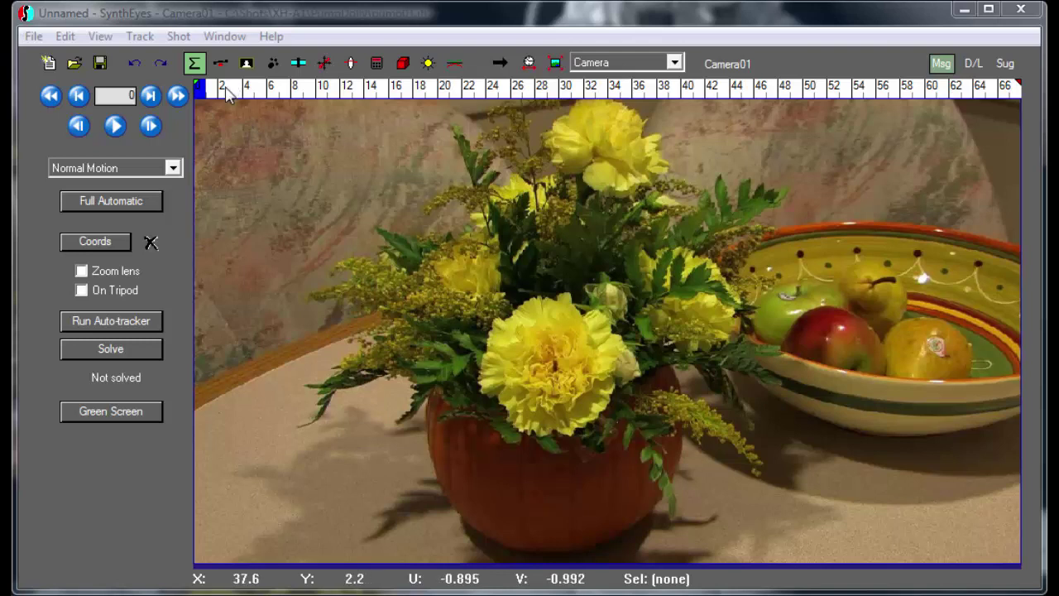
# - Run the auto-tracker on the pump01 shot and review the tracked points across frames
pyautogui.moveTo(229, 95)
pyautogui.mouseDown()
pyautogui.moveTo(951, 104)
pyautogui.moveTo(512, 124)
pyautogui.moveTo(206, 120)
pyautogui.mouseUp()
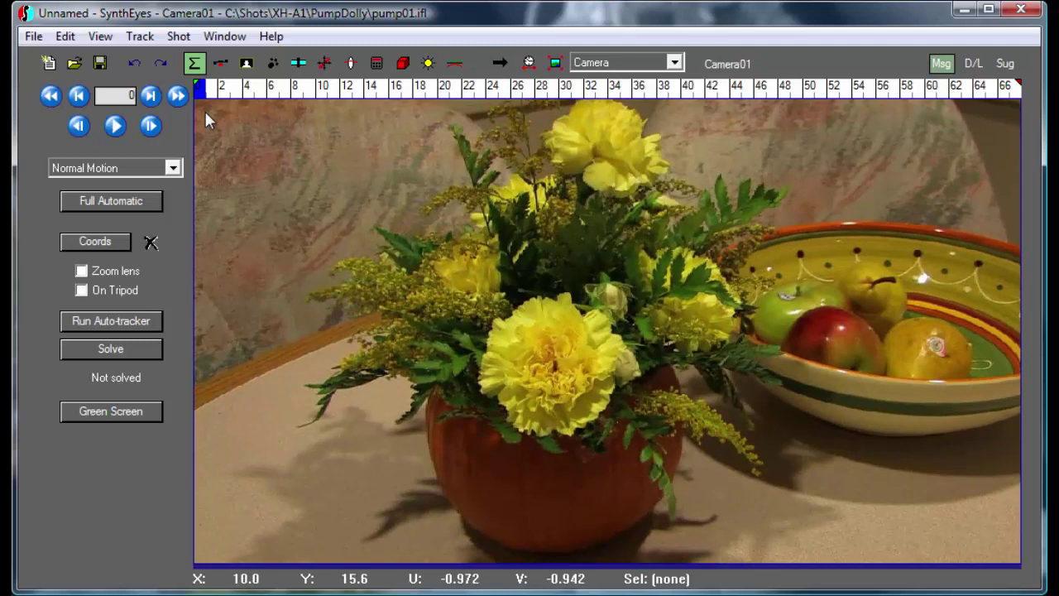
pyautogui.click(138, 322)
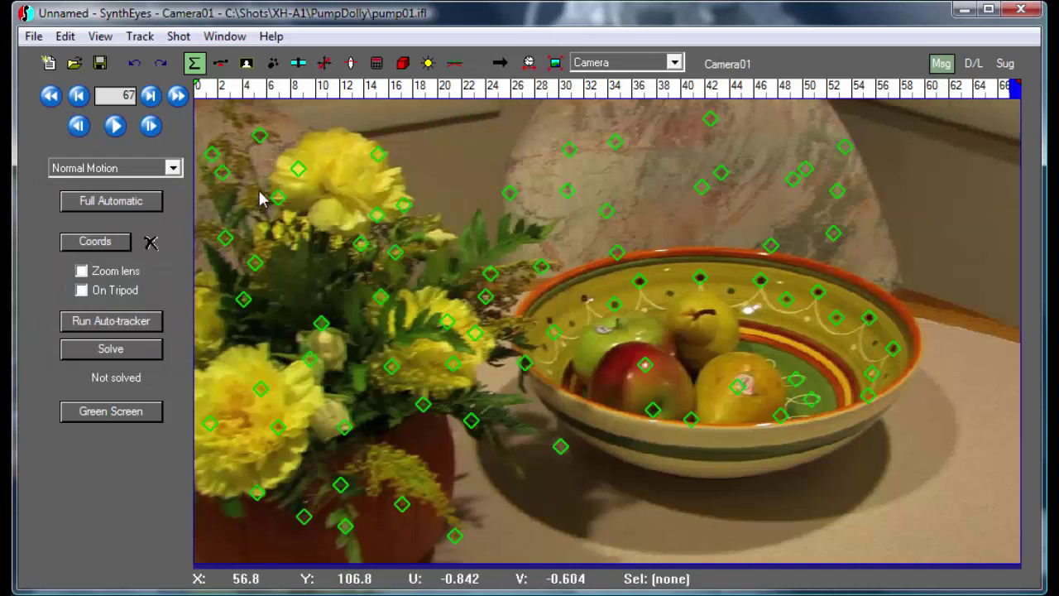
pyautogui.moveTo(285, 92); pyautogui.dragTo(687, 91)
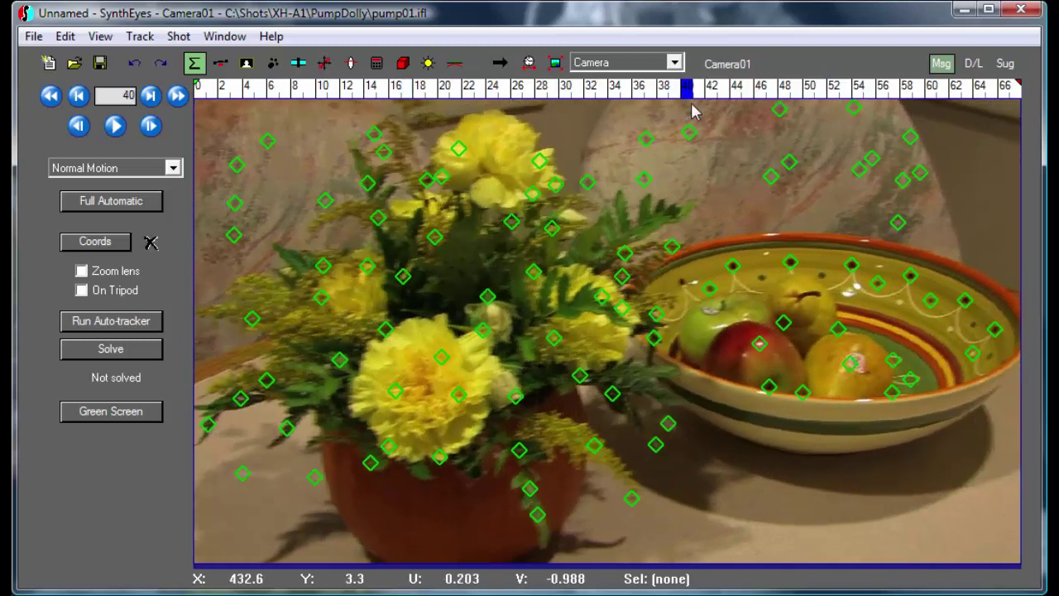
# - Delete the stray tracker above the flowers after checking its path
pyautogui.click(595, 182)
pyautogui.moveTo(473, 93); pyautogui.dragTo(728, 85)
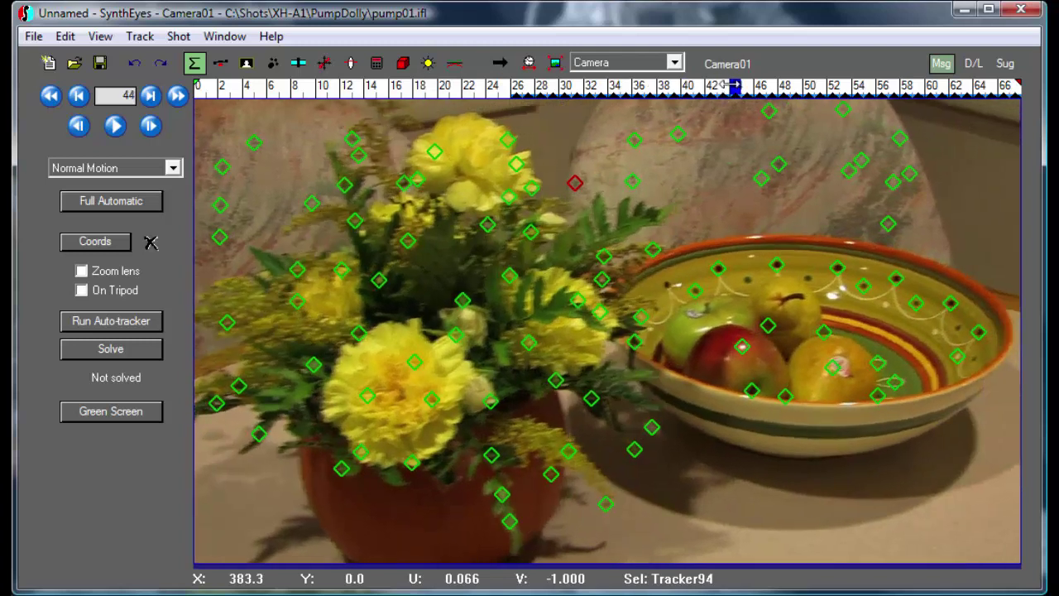
pyautogui.press('Delete')
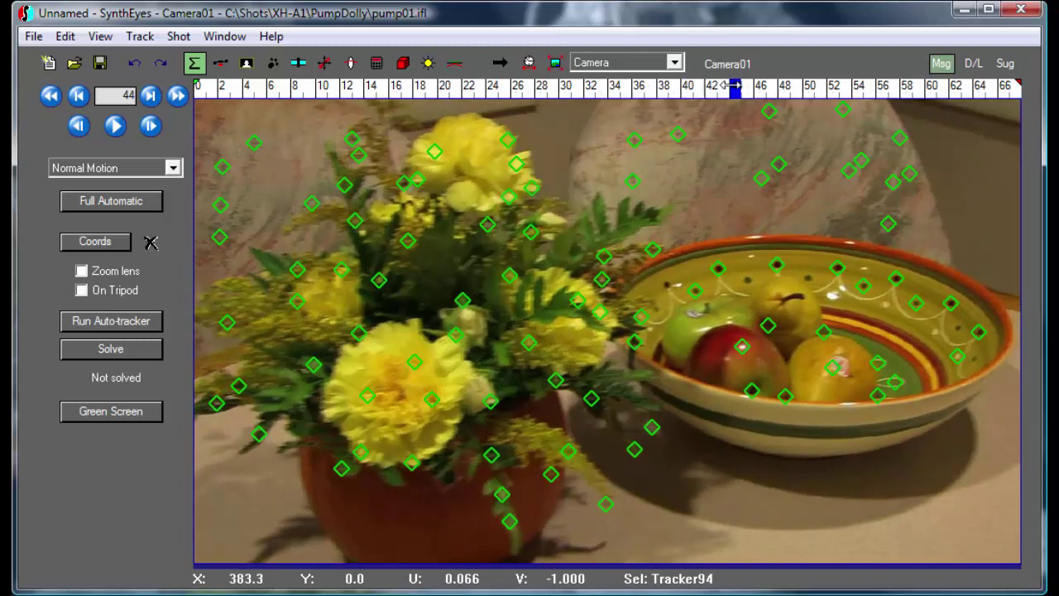
# - Inspect the apple and lower bowl-rim trackers across frames, then clear the selection
pyautogui.click(739, 350)
pyautogui.moveTo(695, 88); pyautogui.dragTo(596, 95)
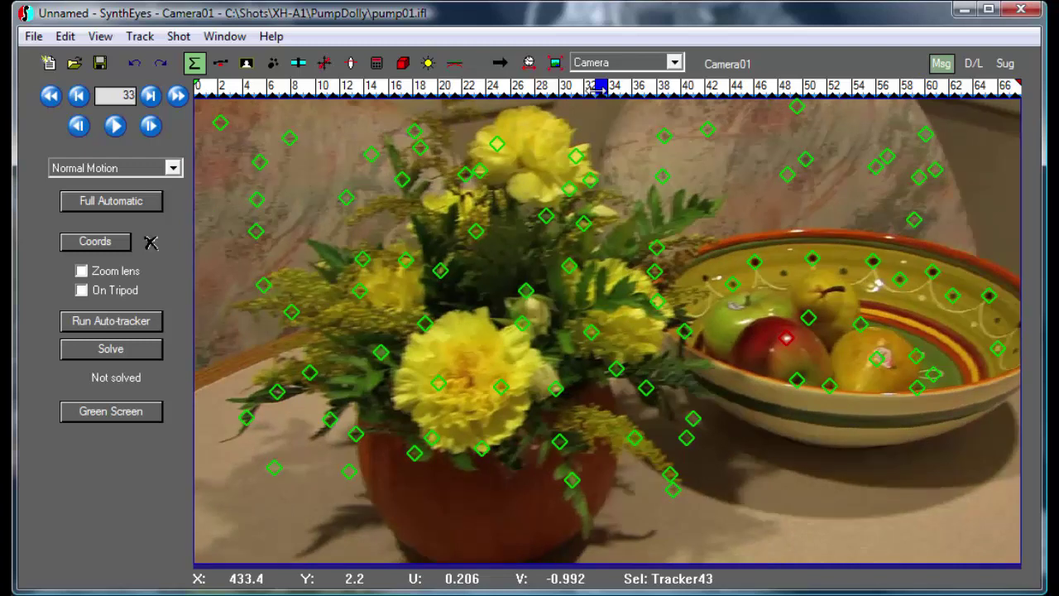
pyautogui.moveTo(596, 90); pyautogui.dragTo(588, 90)
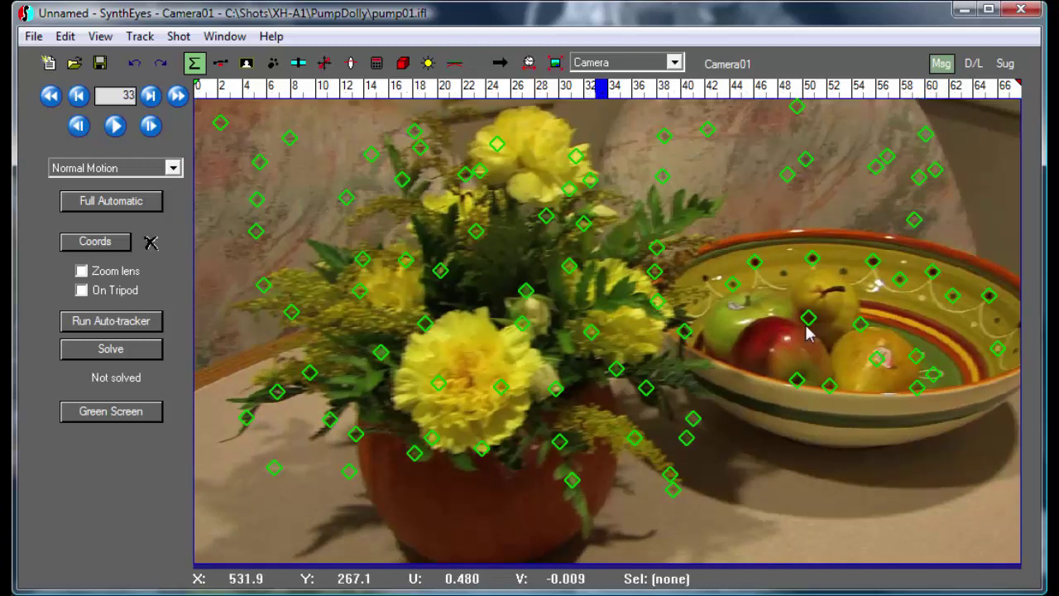
pyautogui.click(825, 387)
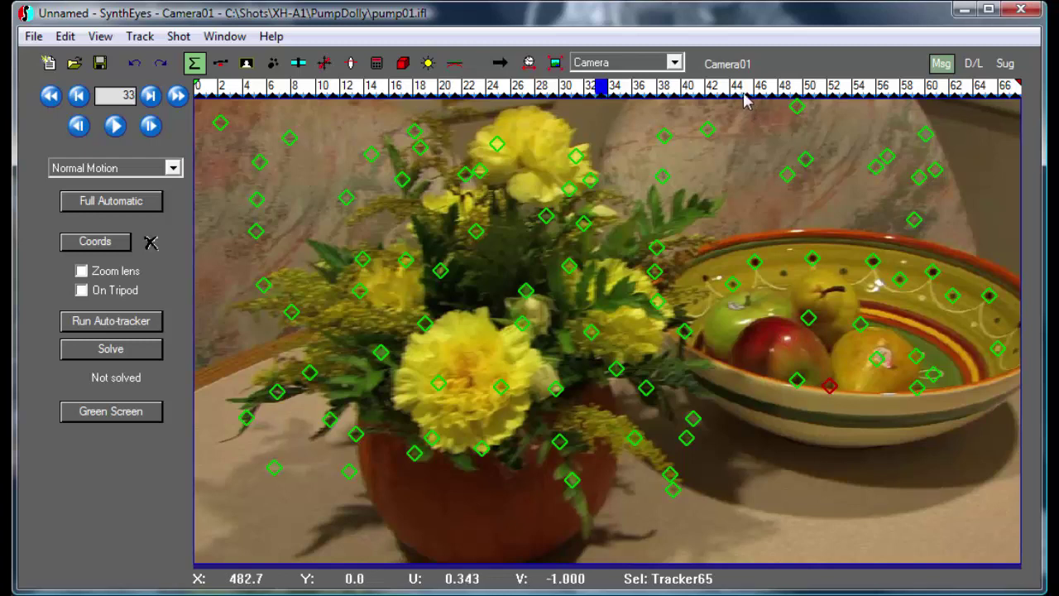
pyautogui.moveTo(697, 88); pyautogui.dragTo(627, 89)
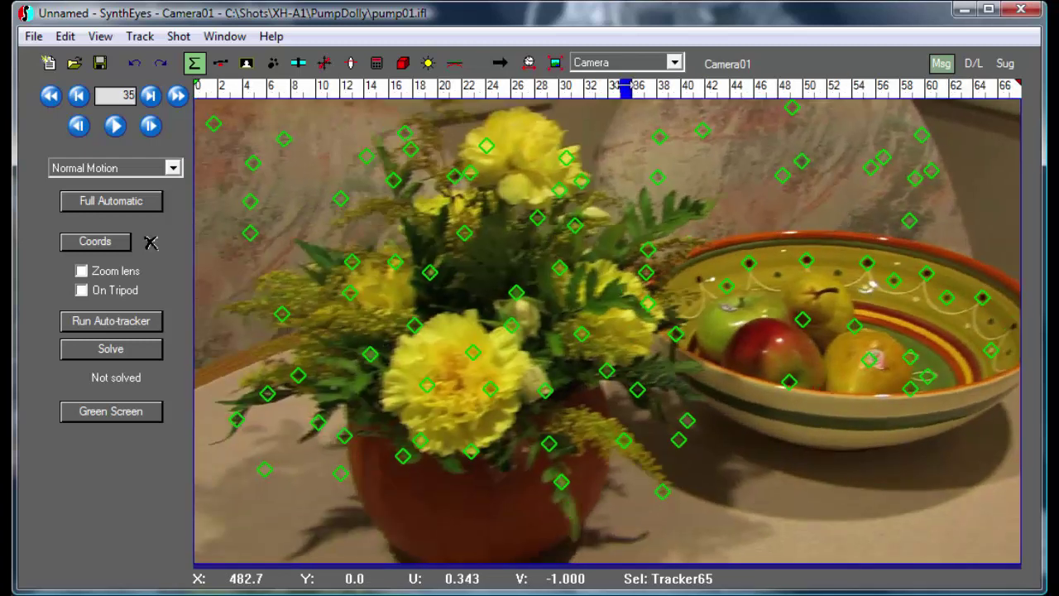
pyautogui.click(593, 106)
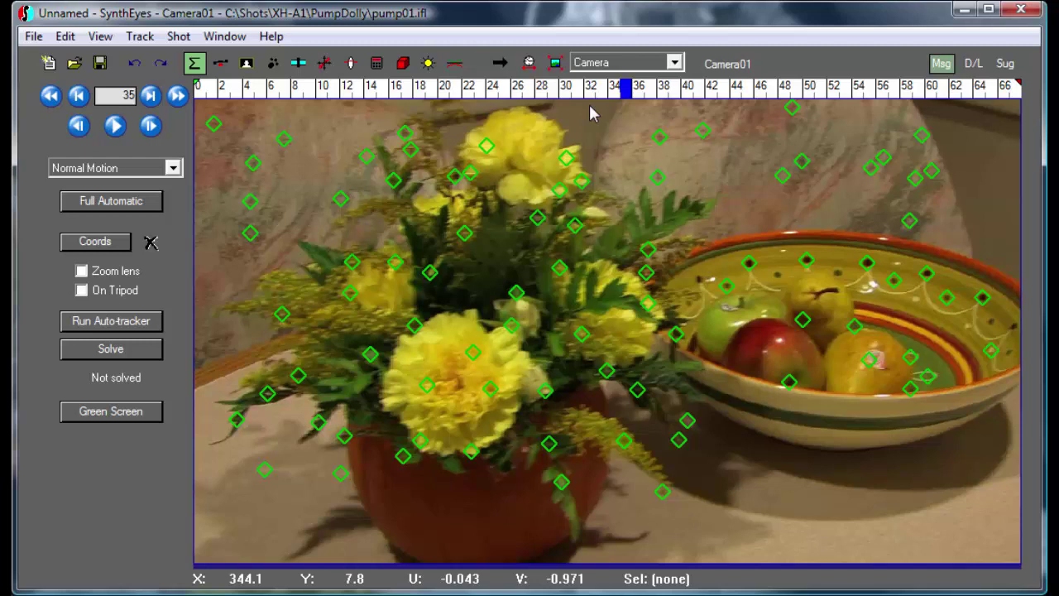
pyautogui.moveTo(581, 89); pyautogui.dragTo(871, 88)
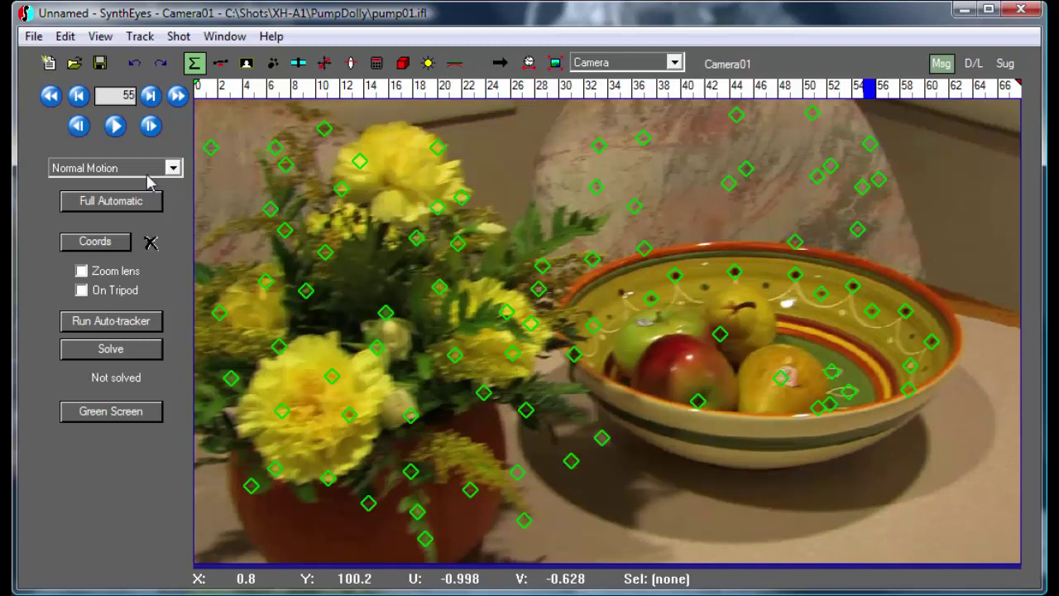
# - Solve the camera in the Solver panel to 0.4984 hpix error and glance through the display options
pyautogui.click(377, 65)
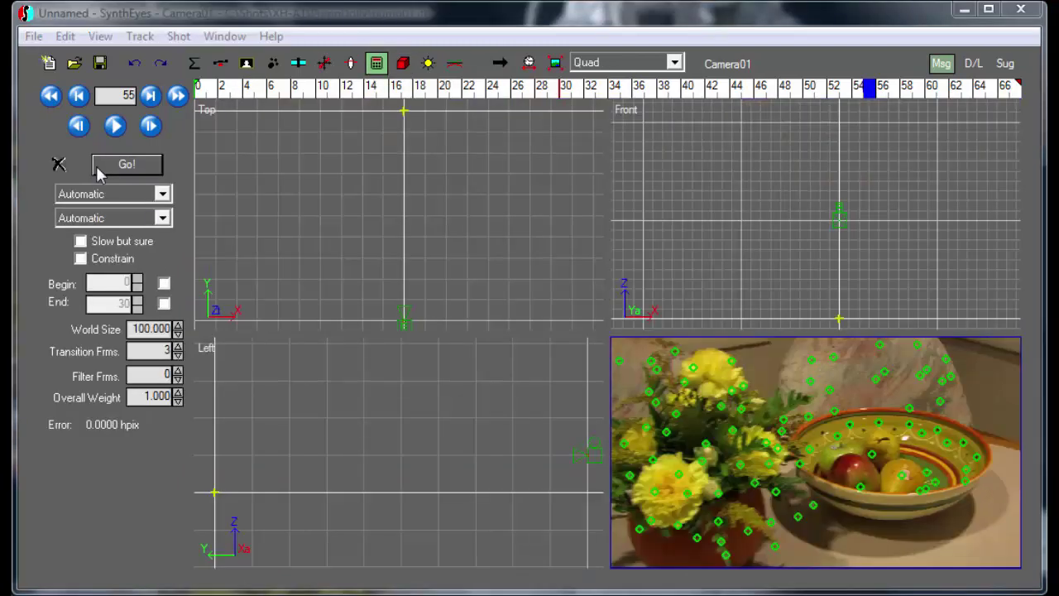
pyautogui.click(97, 170)
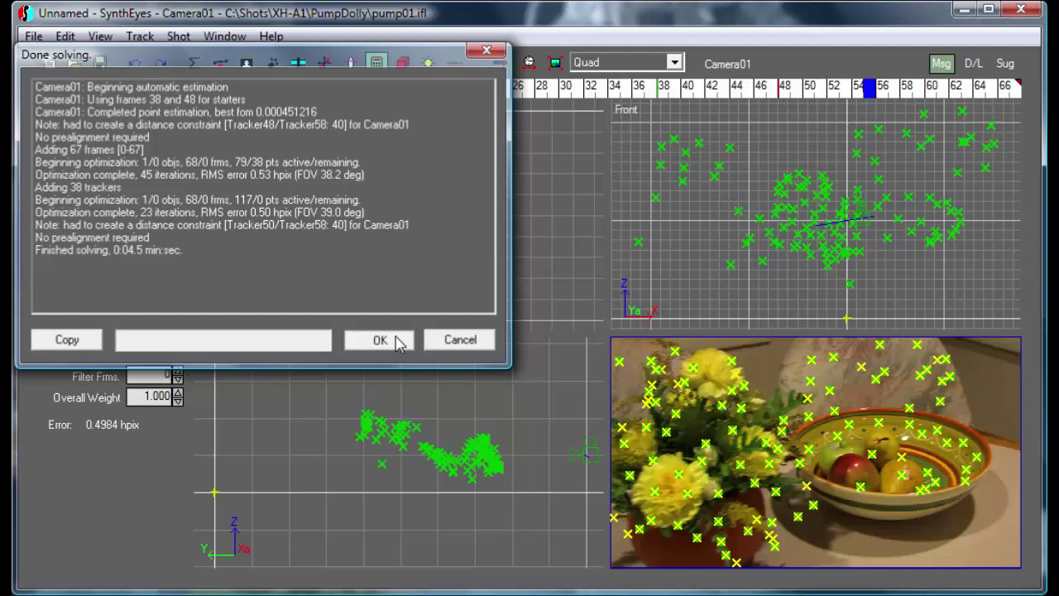
pyautogui.click(390, 339)
pyautogui.click(100, 38)
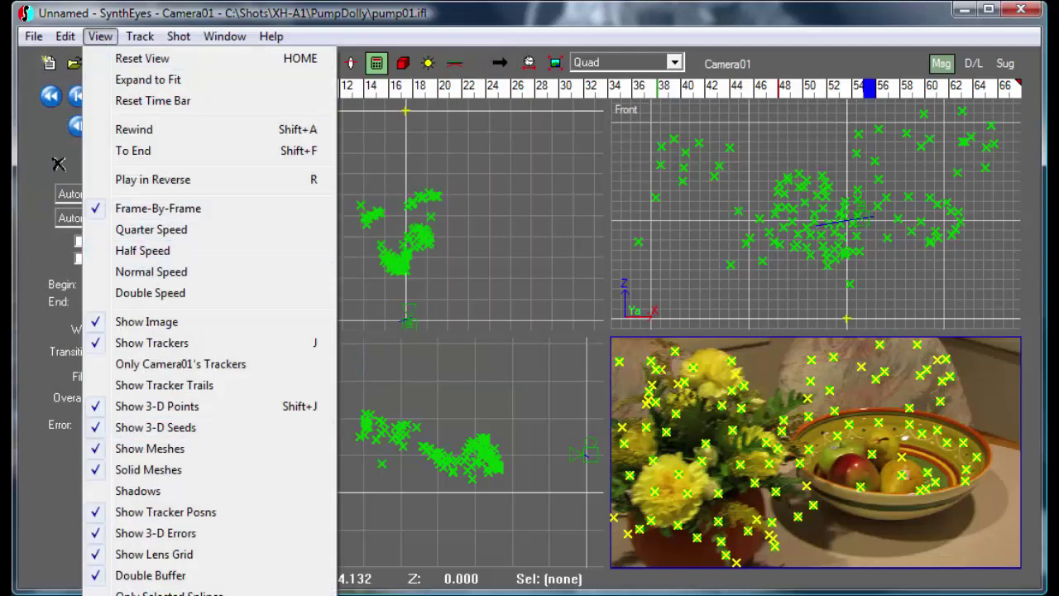
pyautogui.click(550, 11)
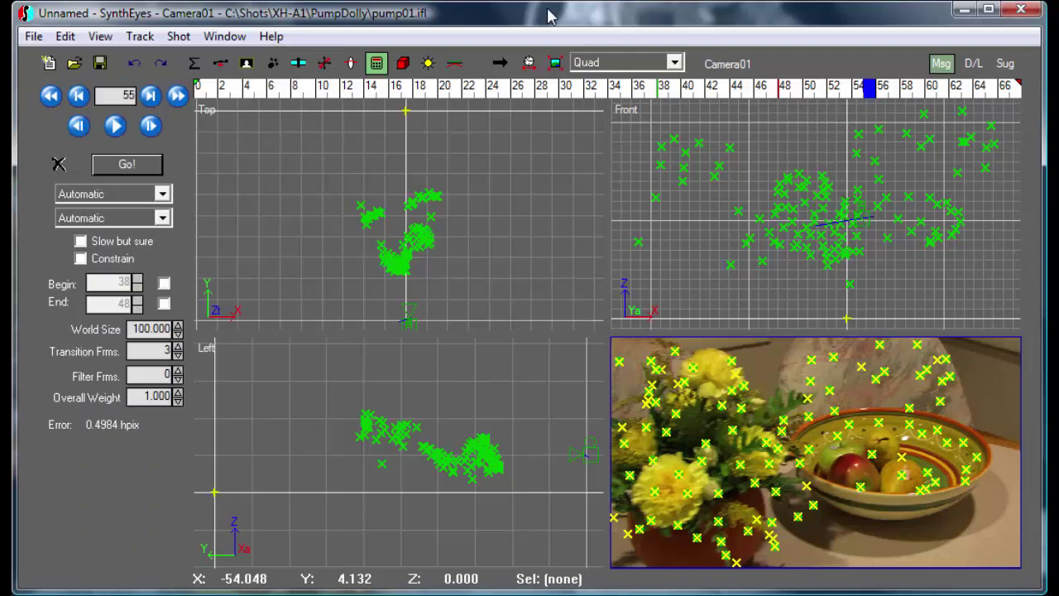
# - Show only the camera view, check solved trackers on earlier frames, and set the solver mode to Refine
pyautogui.click(596, 62)
pyautogui.click(590, 80)
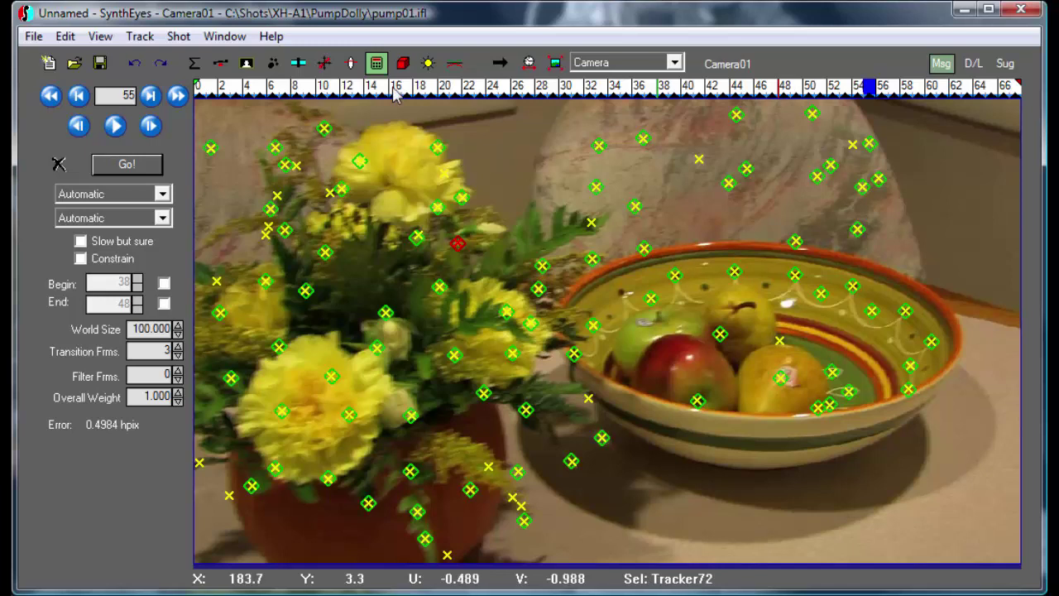
pyautogui.moveTo(440, 91); pyautogui.dragTo(566, 240)
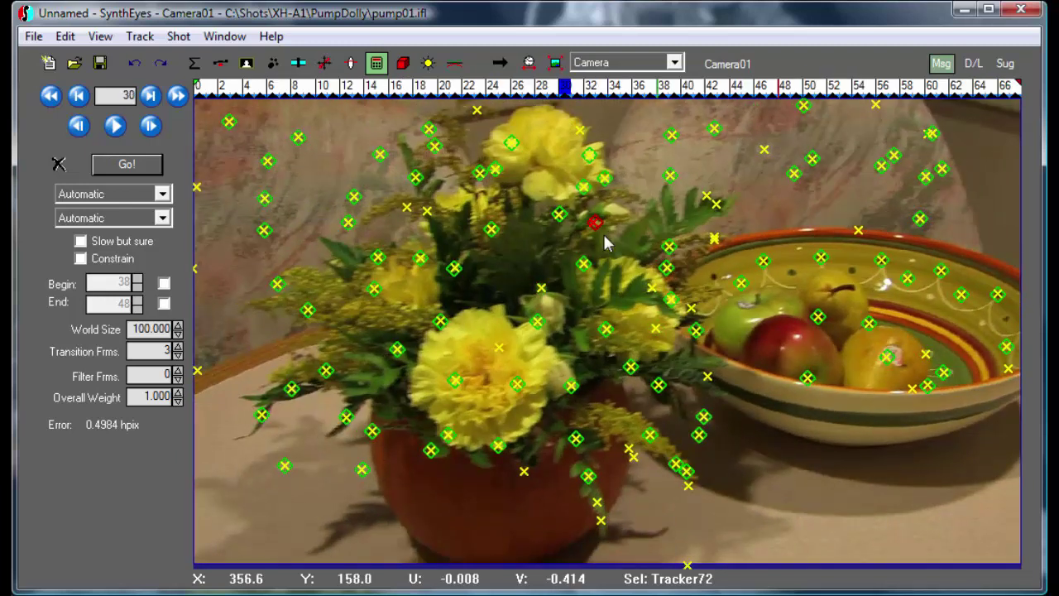
pyautogui.click(607, 242)
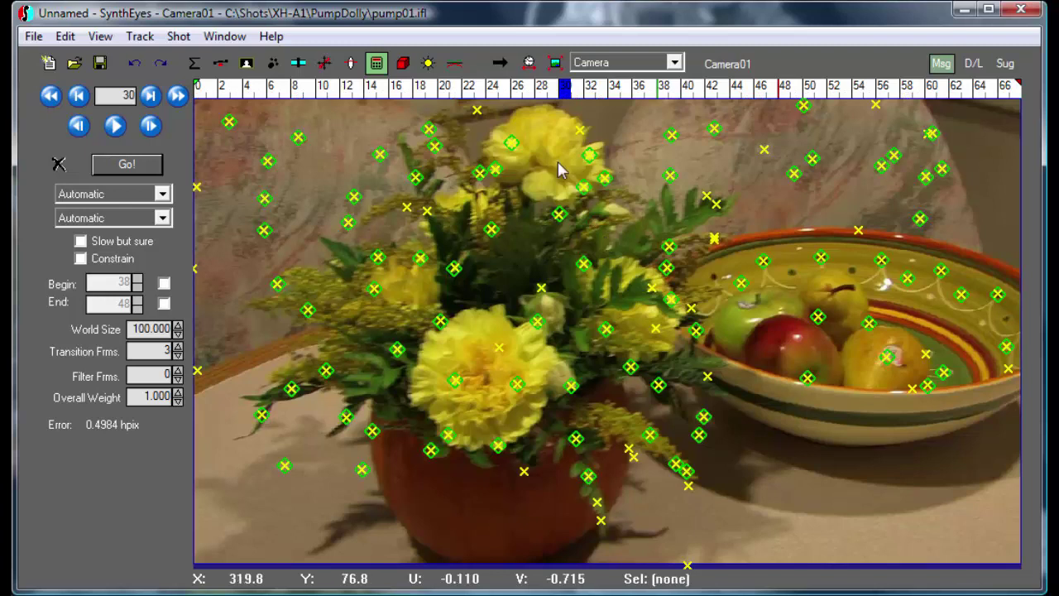
pyautogui.click(108, 195)
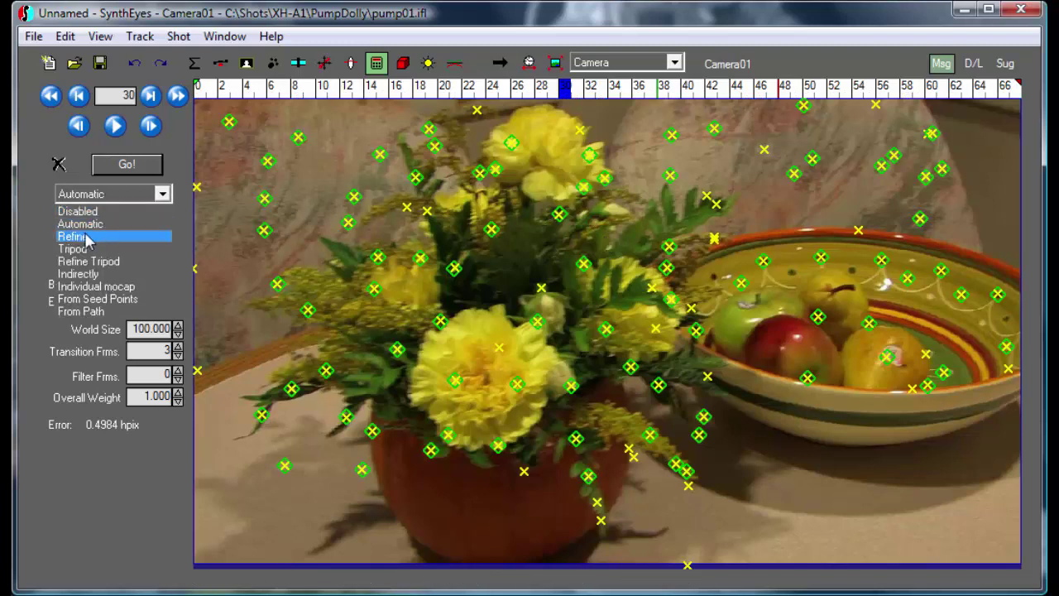
pyautogui.click(91, 236)
# - Refine the solve down to 0.3617 hpix, play the shot from the start, and return to frame 30
pyautogui.click(124, 167)
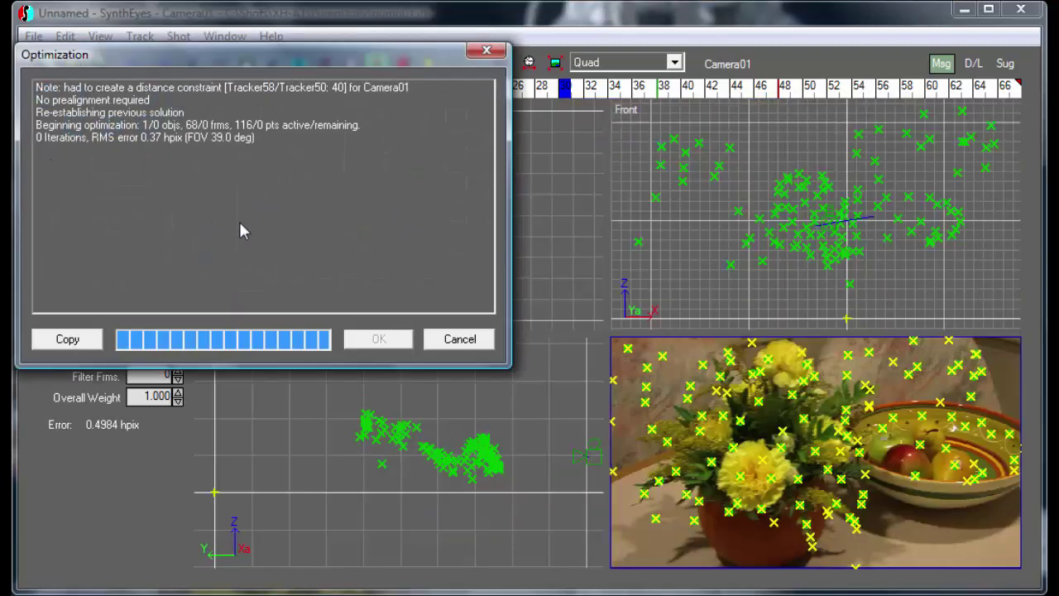
pyautogui.click(379, 340)
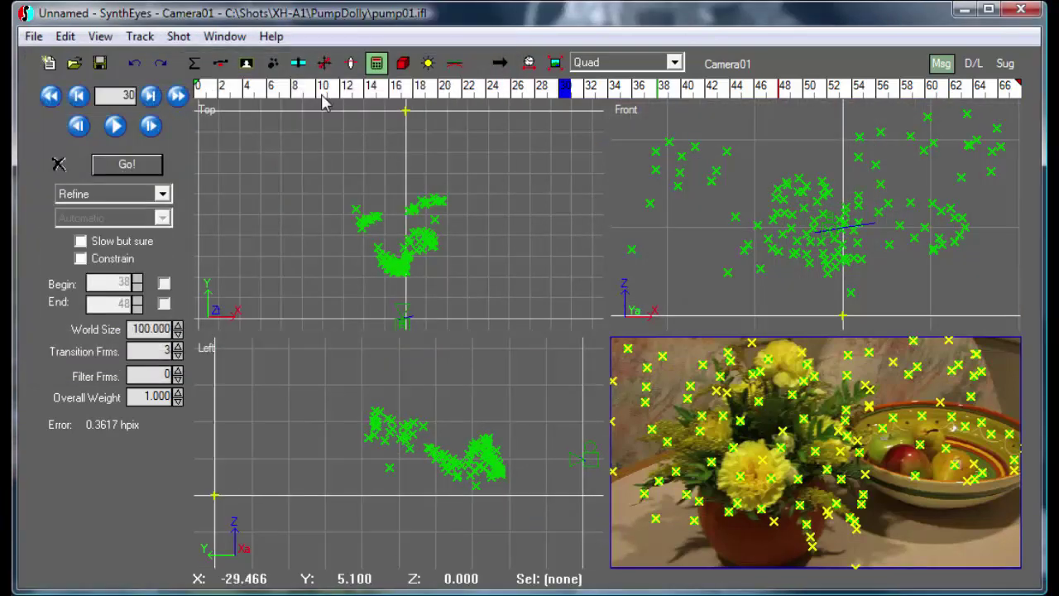
pyautogui.press('Home')
pyautogui.press('space')
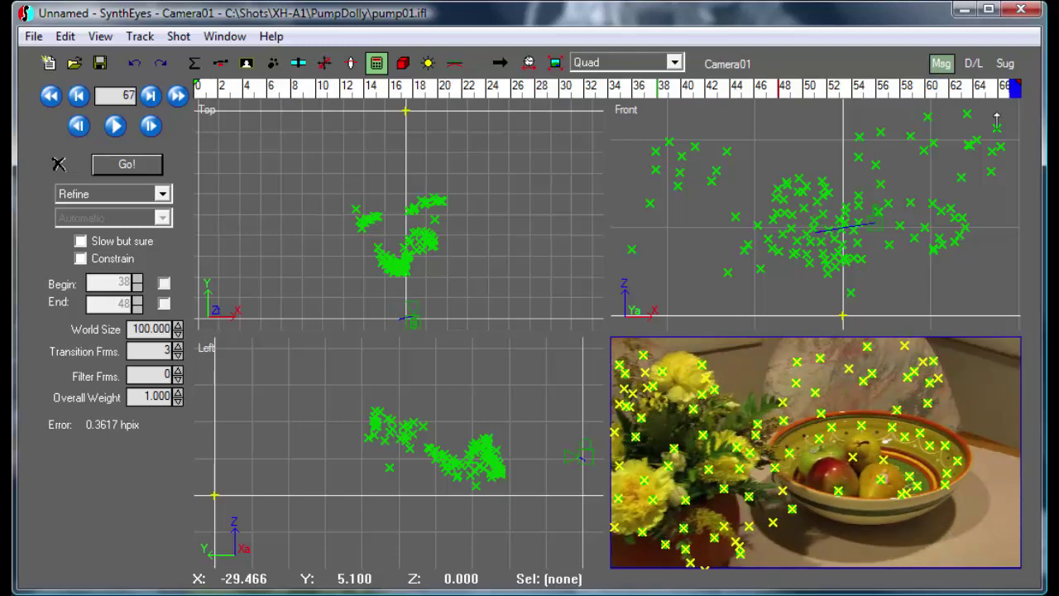
pyautogui.click(565, 88)
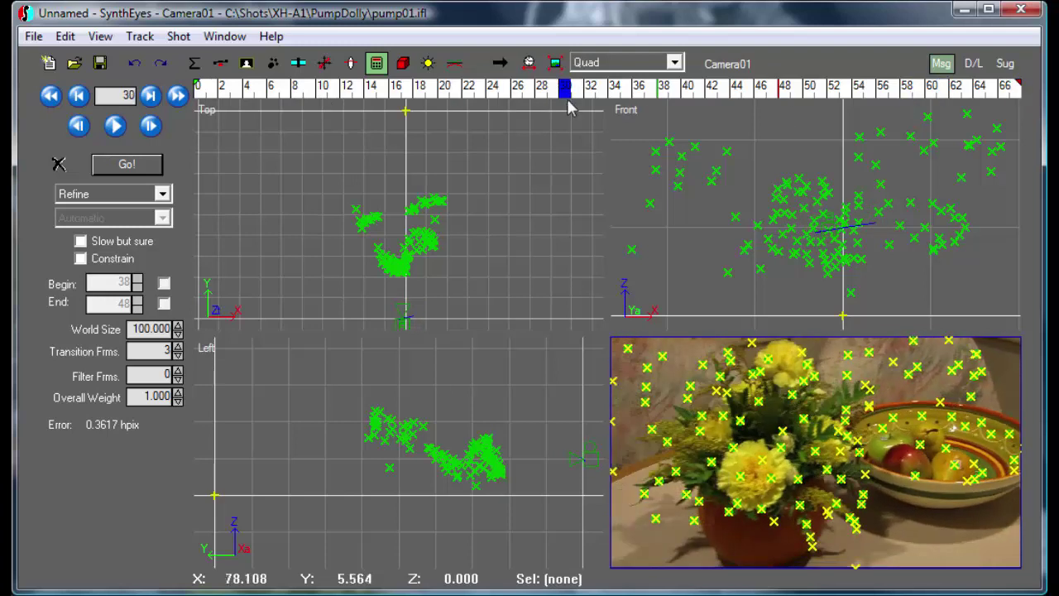
# - Open the coordinate system panel with a camera-only view at the last frame
pyautogui.click(325, 67)
pyautogui.click(597, 63)
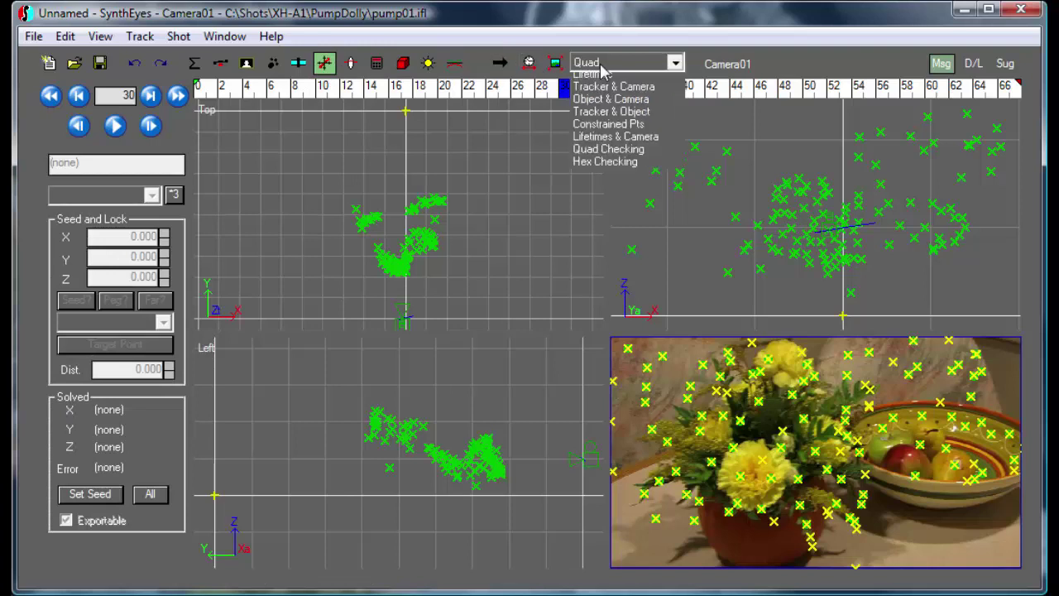
pyautogui.click(600, 80)
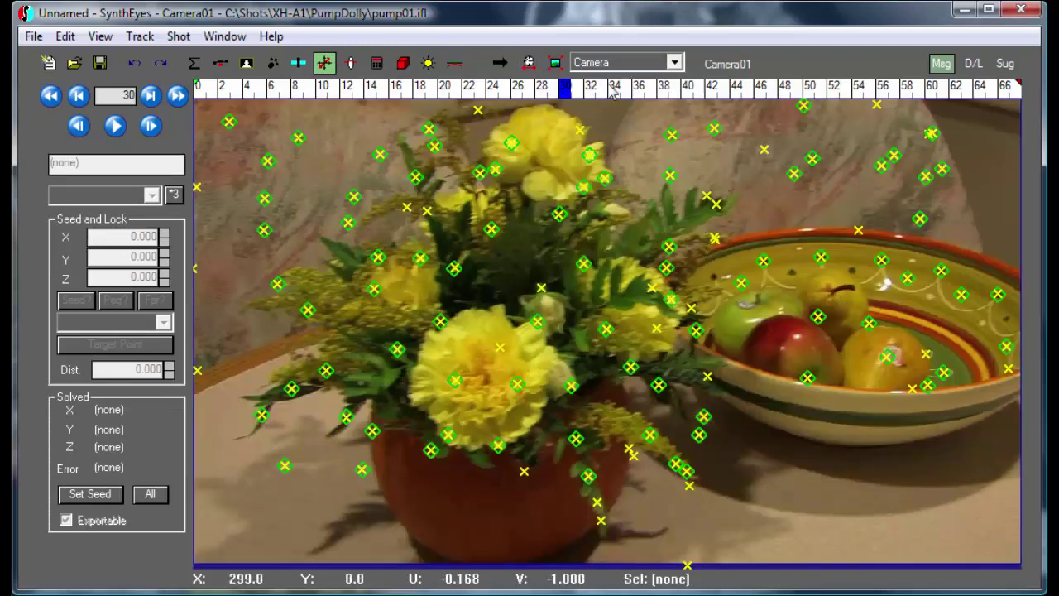
pyautogui.click(755, 91)
pyautogui.moveTo(756, 91); pyautogui.dragTo(1016, 88)
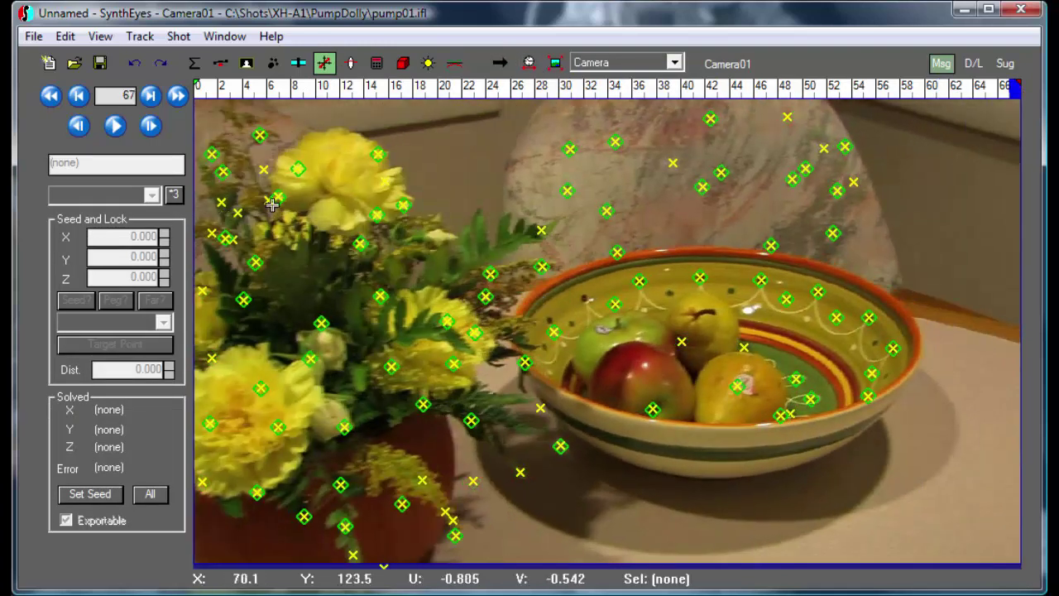
# - Set Tracker36 as origin, Tracker68 as X 20 lock point, Tracker103 on the XY plane, and re-solve
pyautogui.click(174, 195)
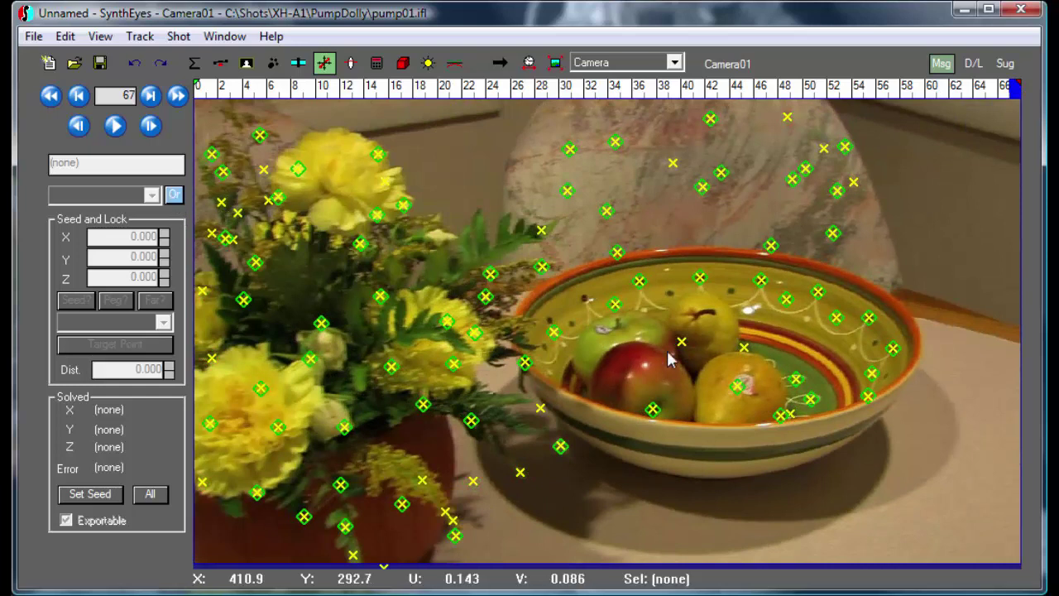
pyautogui.click(641, 282)
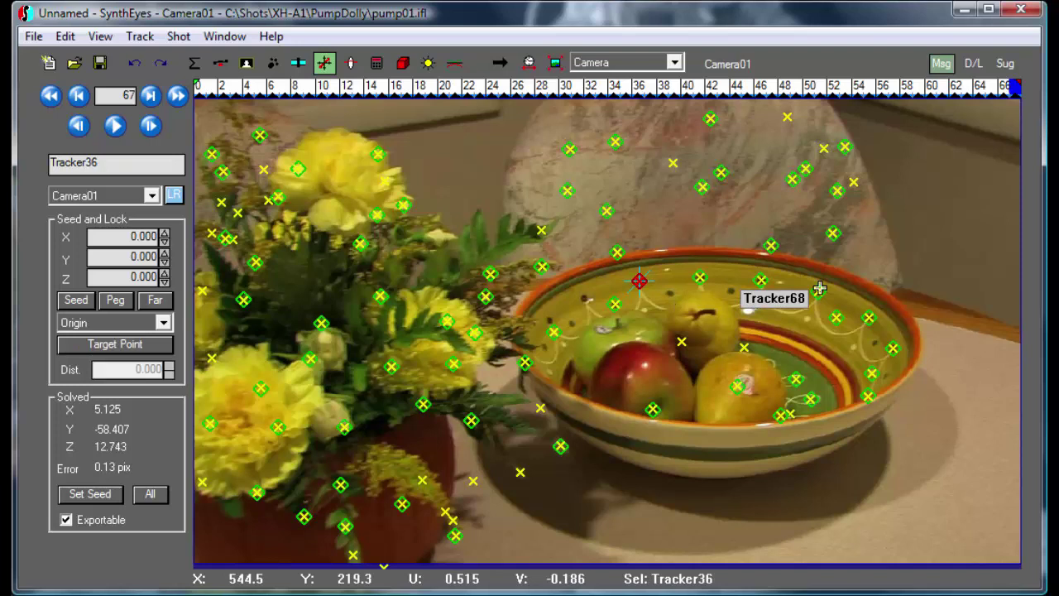
pyautogui.click(817, 291)
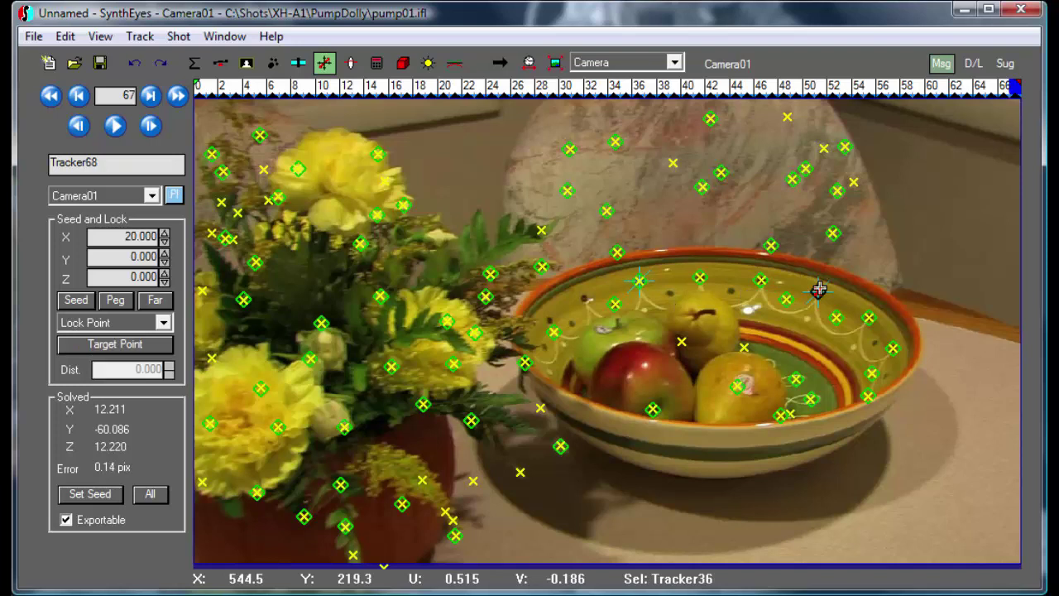
pyautogui.click(894, 350)
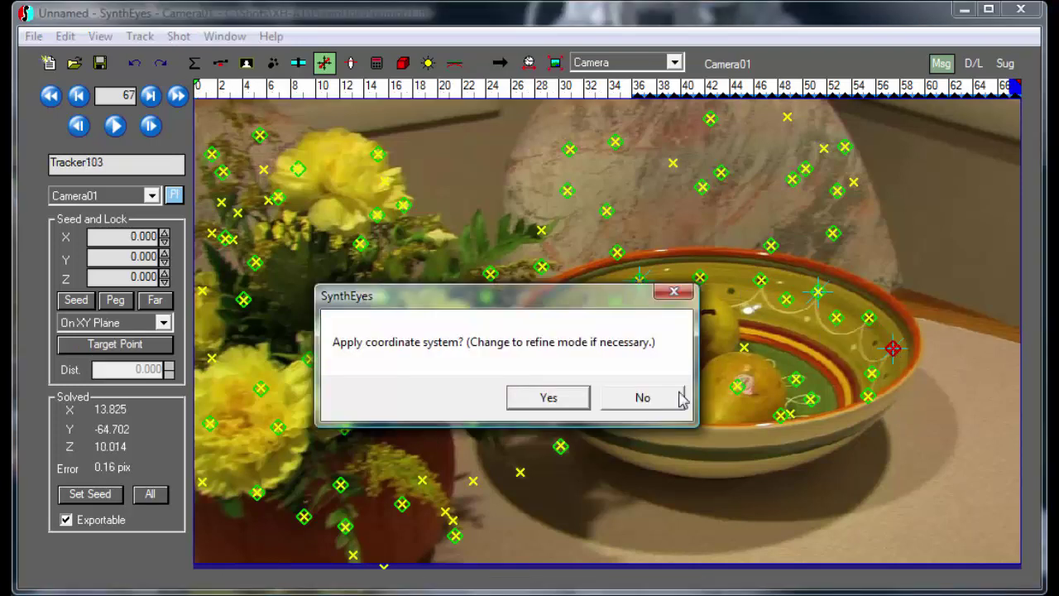
pyautogui.click(554, 398)
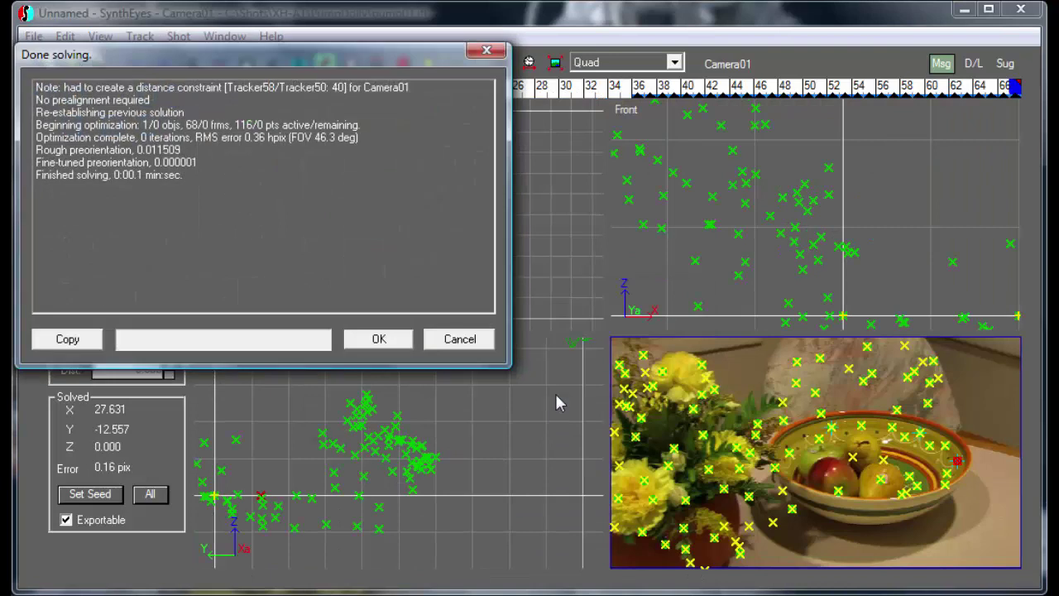
pyautogui.click(378, 339)
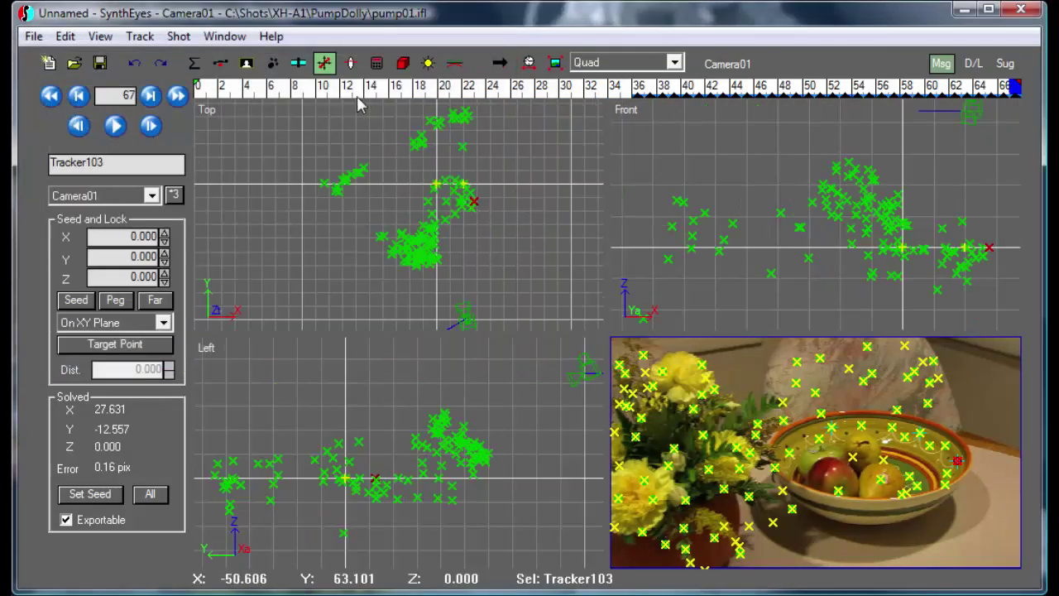
# - Zoom the camera view onto the pear and delete the bad Tracker39
pyautogui.moveTo(356, 96)
pyautogui.mouseDown()
pyautogui.moveTo(250, 96)
pyautogui.moveTo(553, 96)
pyautogui.moveTo(480, 96)
pyautogui.moveTo(855, 127)
pyautogui.moveTo(1023, 95)
pyautogui.mouseUp()
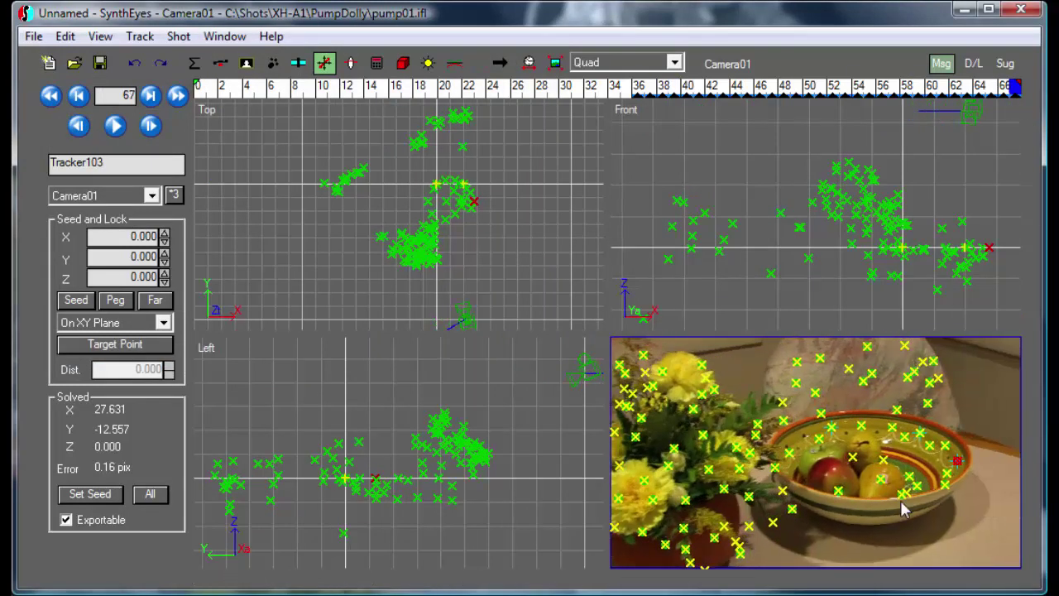
pyautogui.scroll(3, 905, 494)
pyautogui.scroll(3, 905, 494)
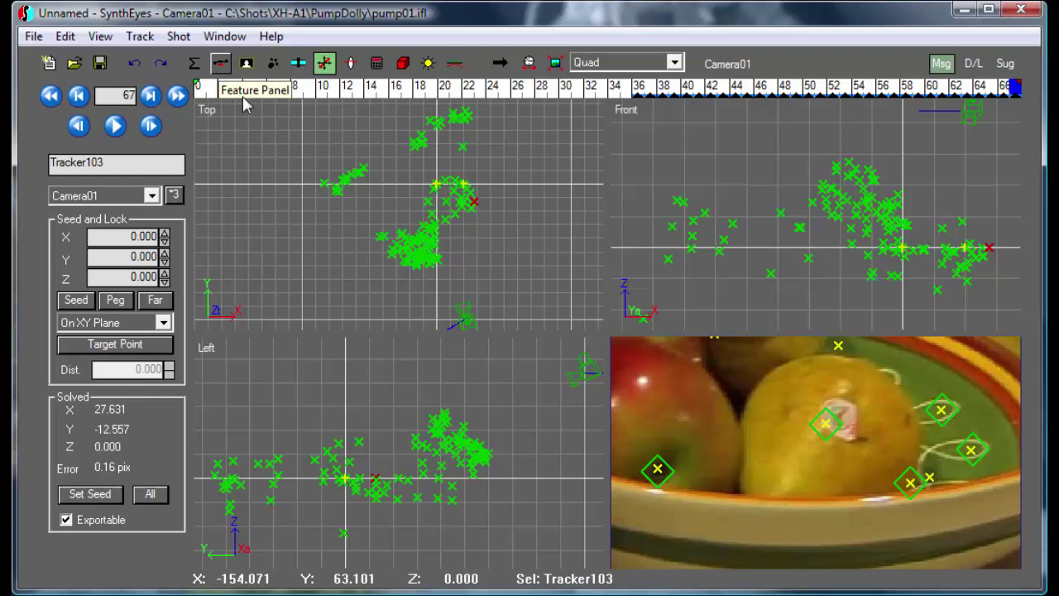
pyautogui.click(823, 430)
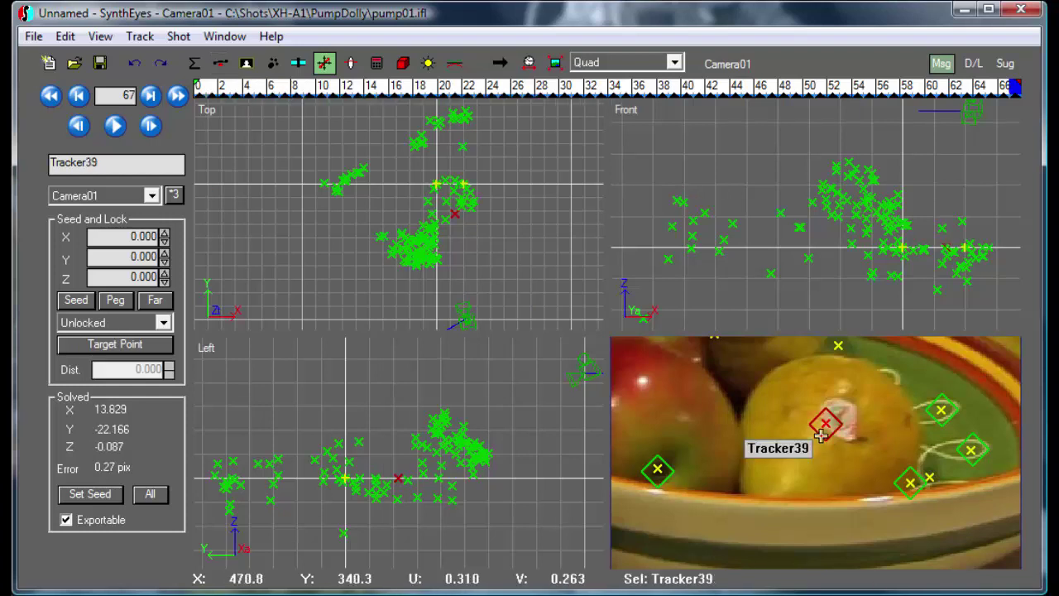
pyautogui.press('Delete')
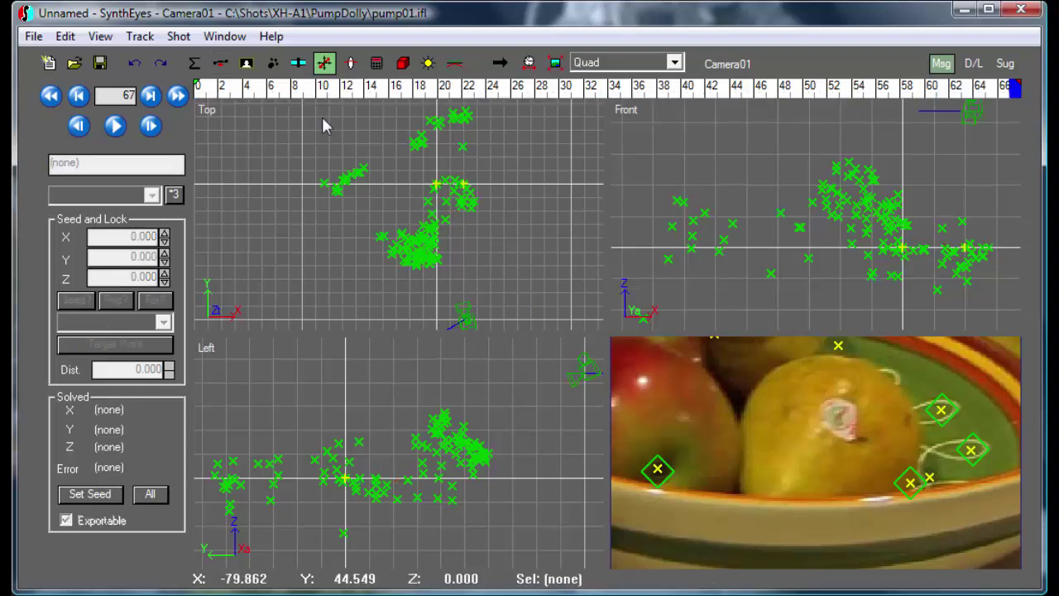
# - Peel two new trackers from blips on the pear and start a refine solve
pyautogui.click(220, 63)
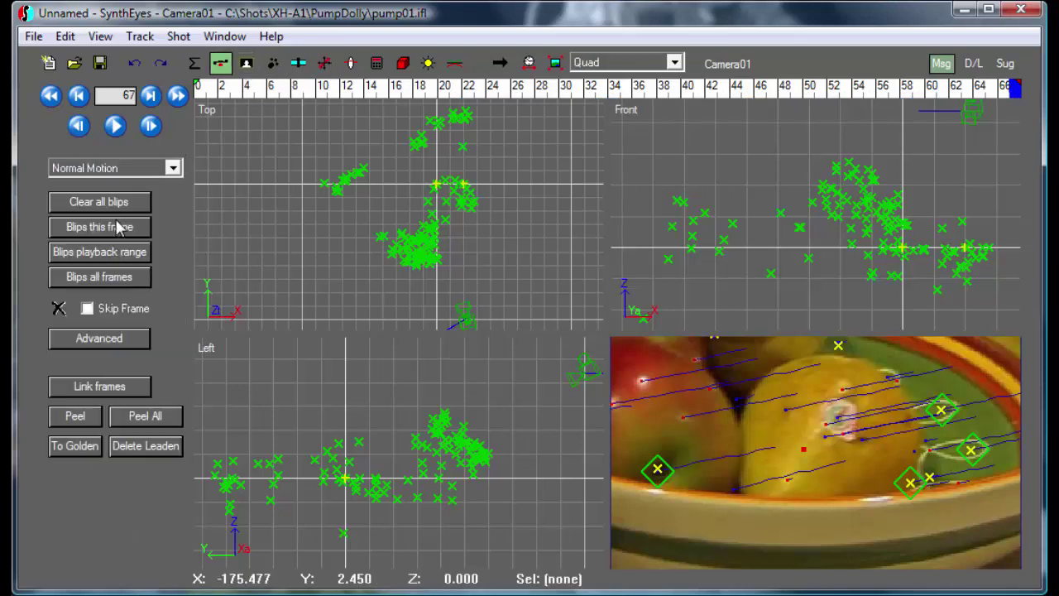
pyautogui.click(73, 416)
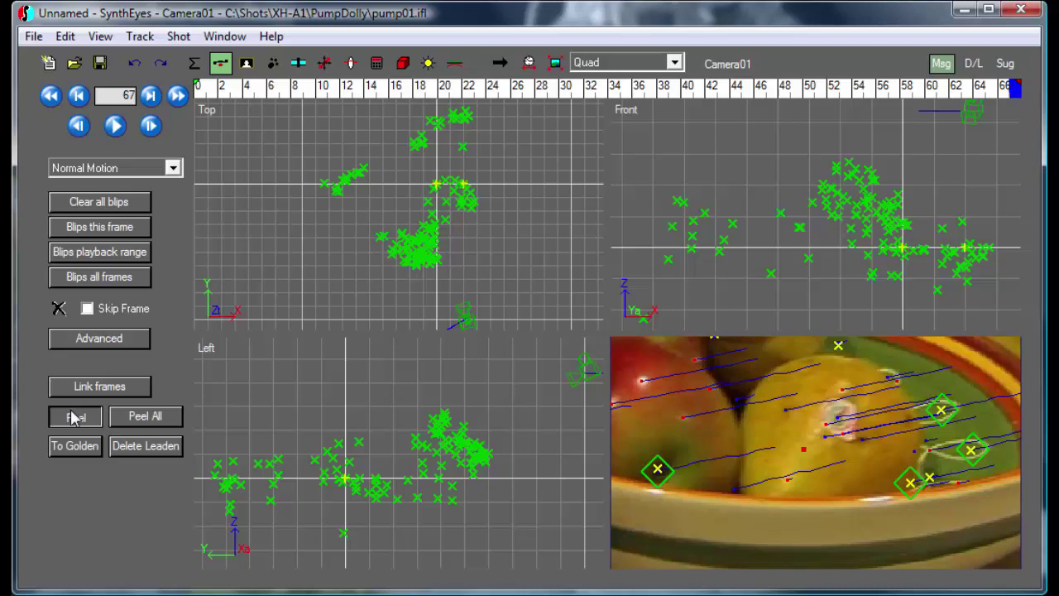
pyautogui.click(836, 417)
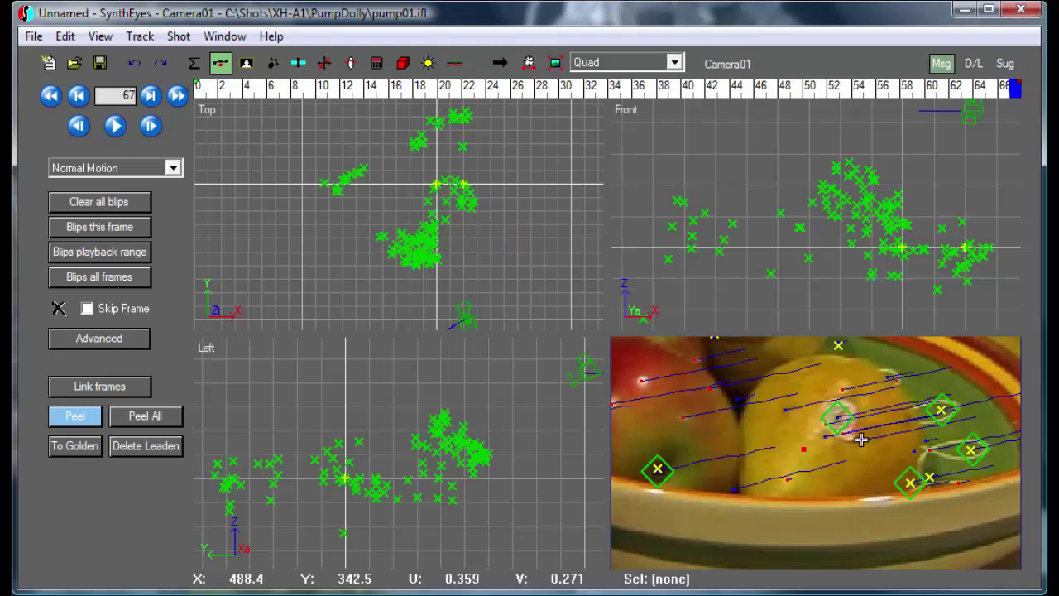
pyautogui.scroll(4, 861, 439)
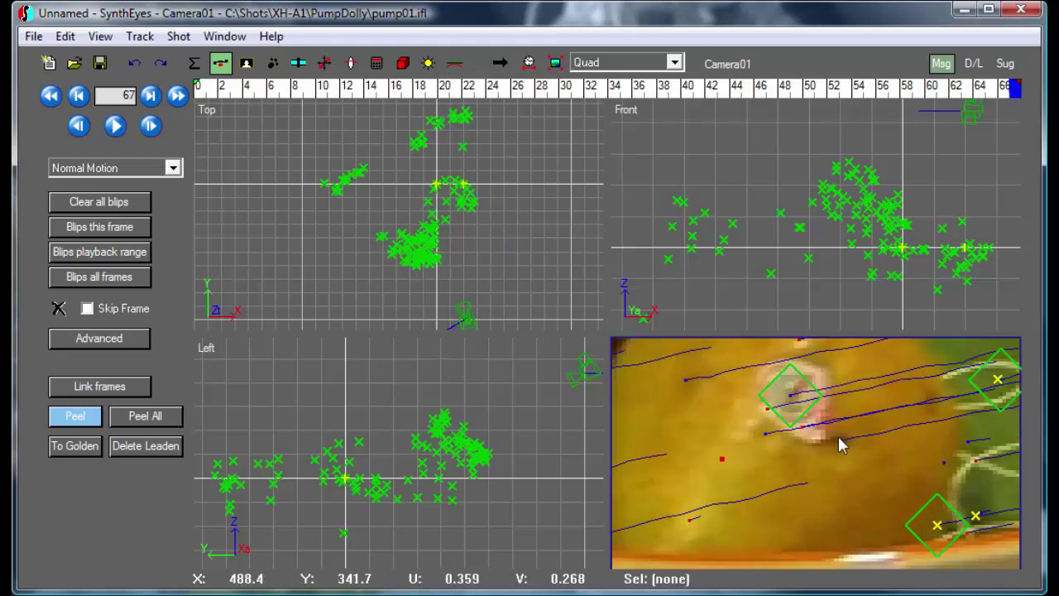
pyautogui.click(840, 441)
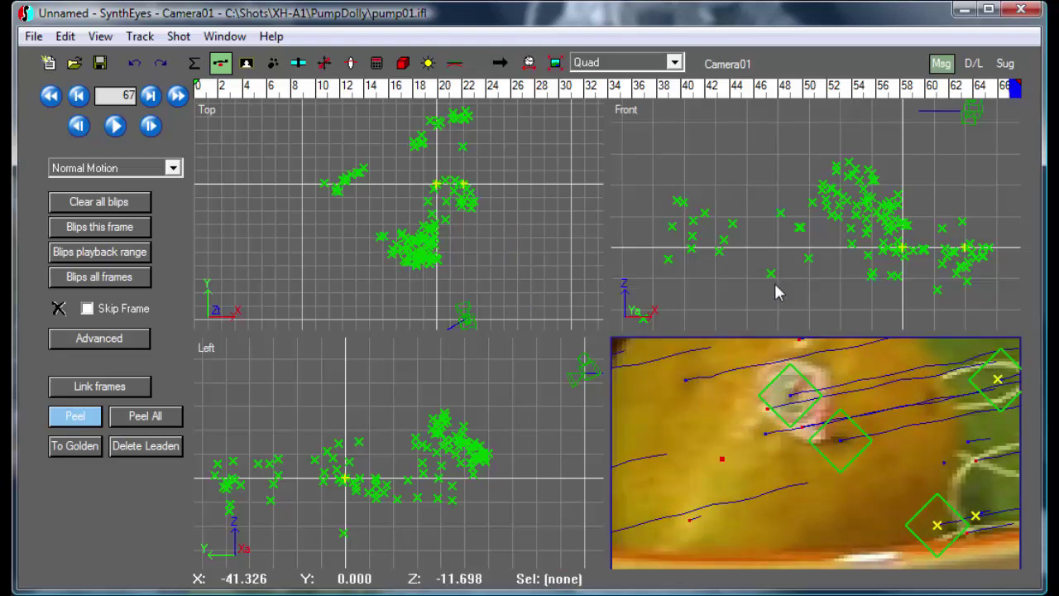
pyautogui.click(377, 69)
pyautogui.click(137, 164)
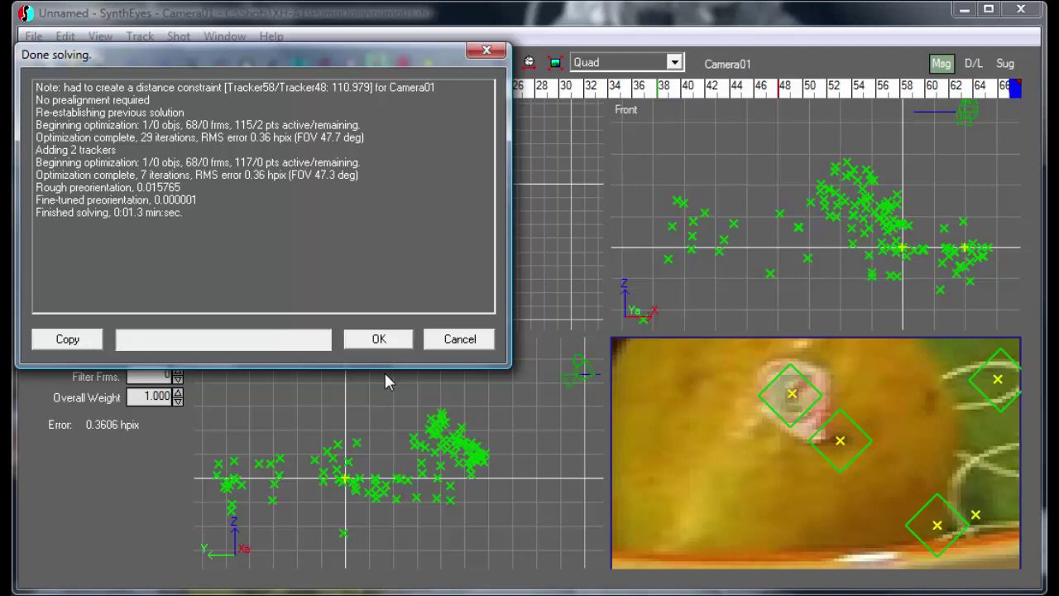
# - Accept the 0.3606 hpix solve, select Tracker121 on the pear, and reset the camera view to full frame
pyautogui.click(379, 339)
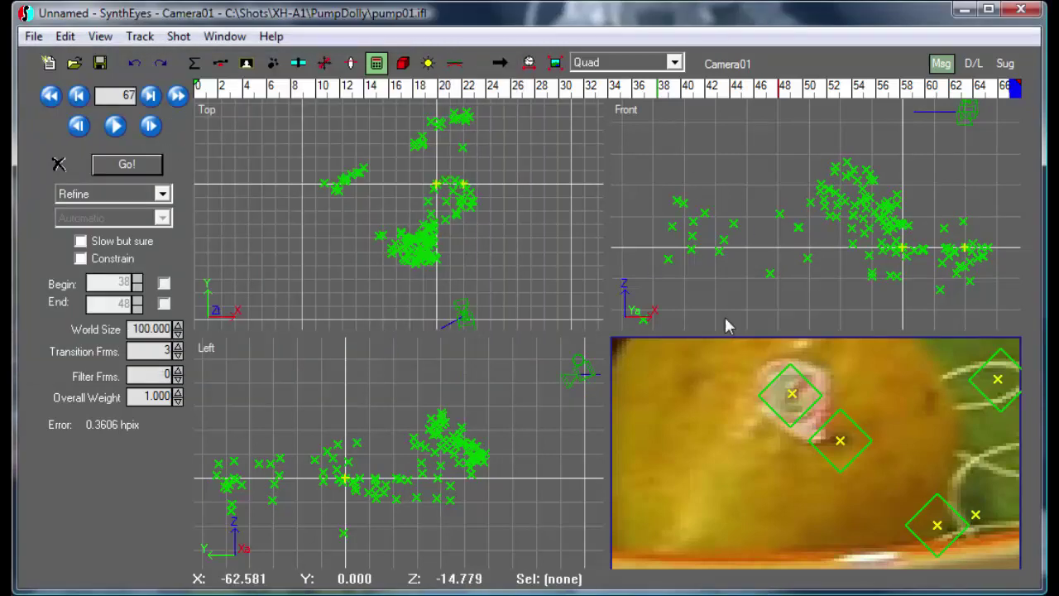
pyautogui.click(765, 381)
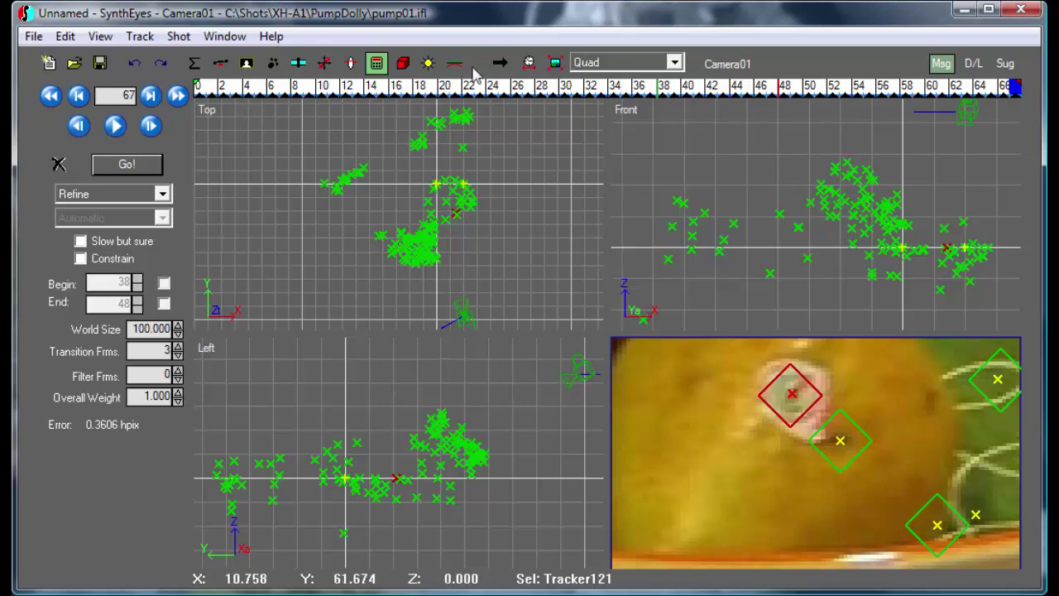
pyautogui.click(555, 64)
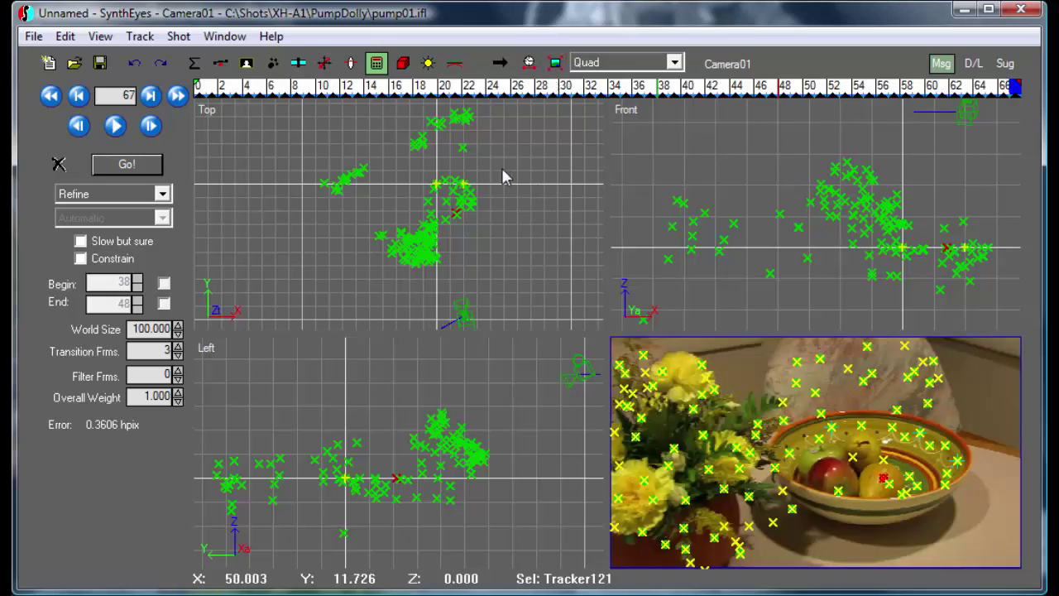
pyautogui.click(139, 37)
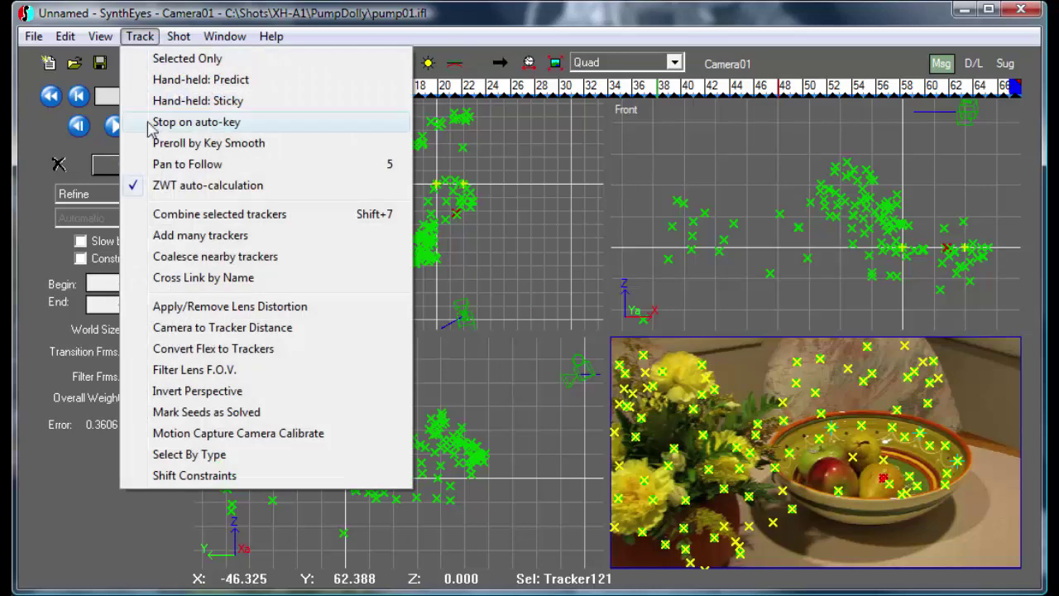
pyautogui.click(212, 328)
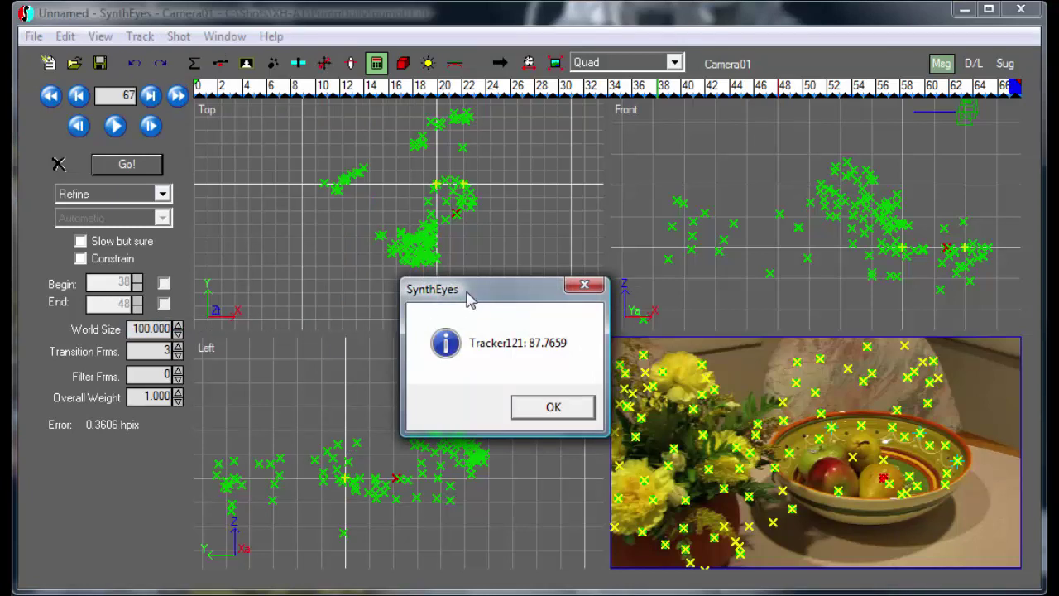
pyautogui.moveTo(458, 291); pyautogui.dragTo(266, 168)
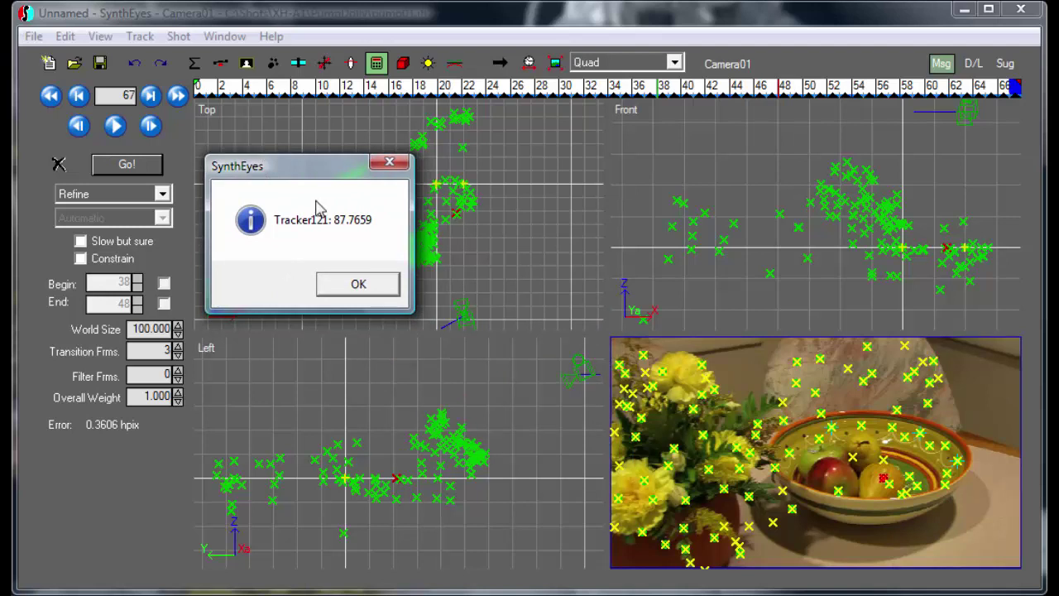
pyautogui.click(355, 284)
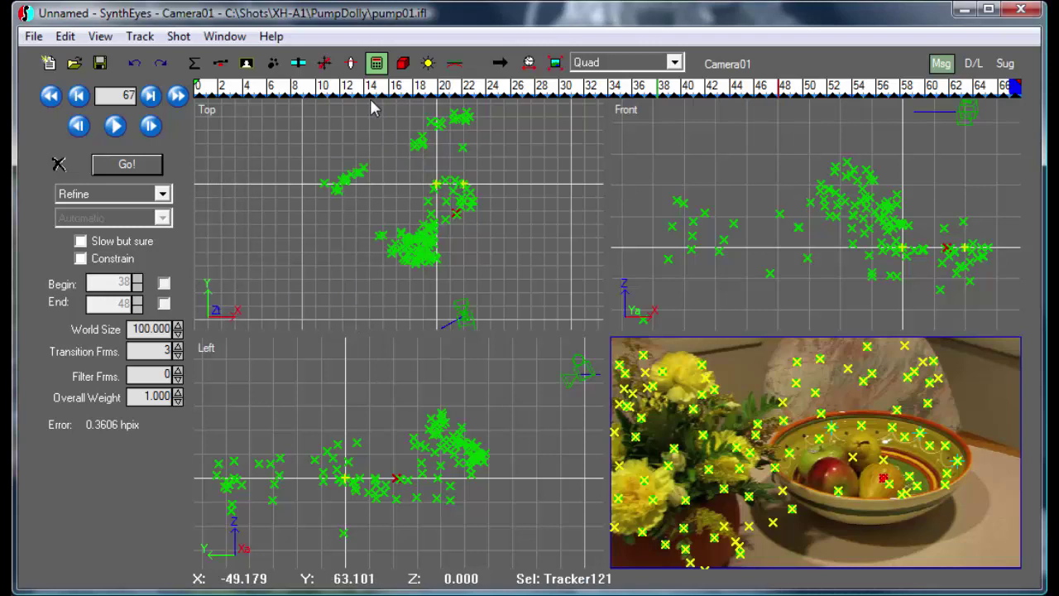
# - Select Tracker68 in the Coordinate System panel and highlight its X 20.000 lock value
pyautogui.click(324, 63)
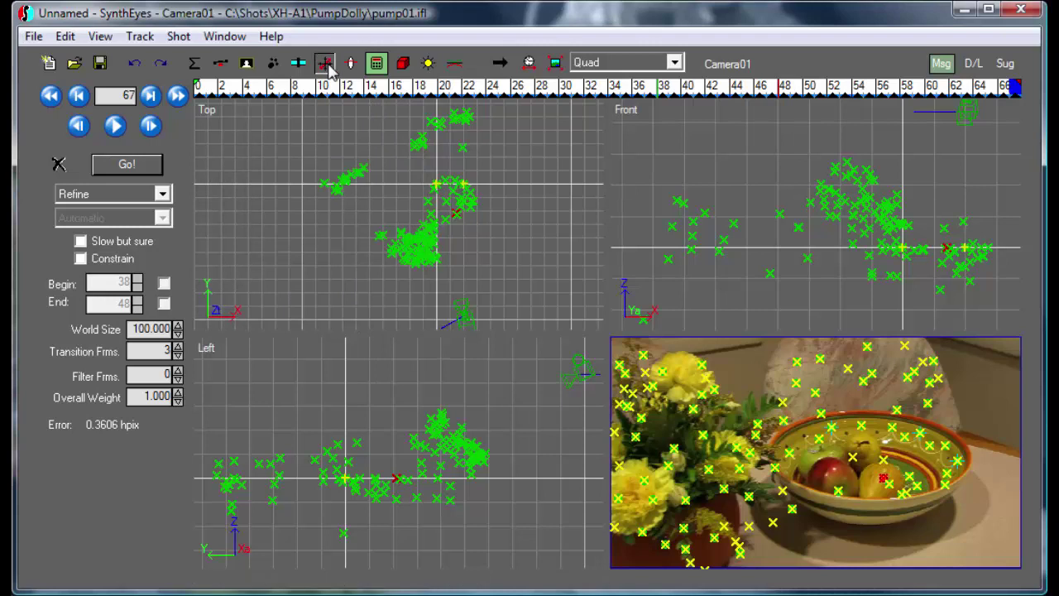
pyautogui.click(916, 433)
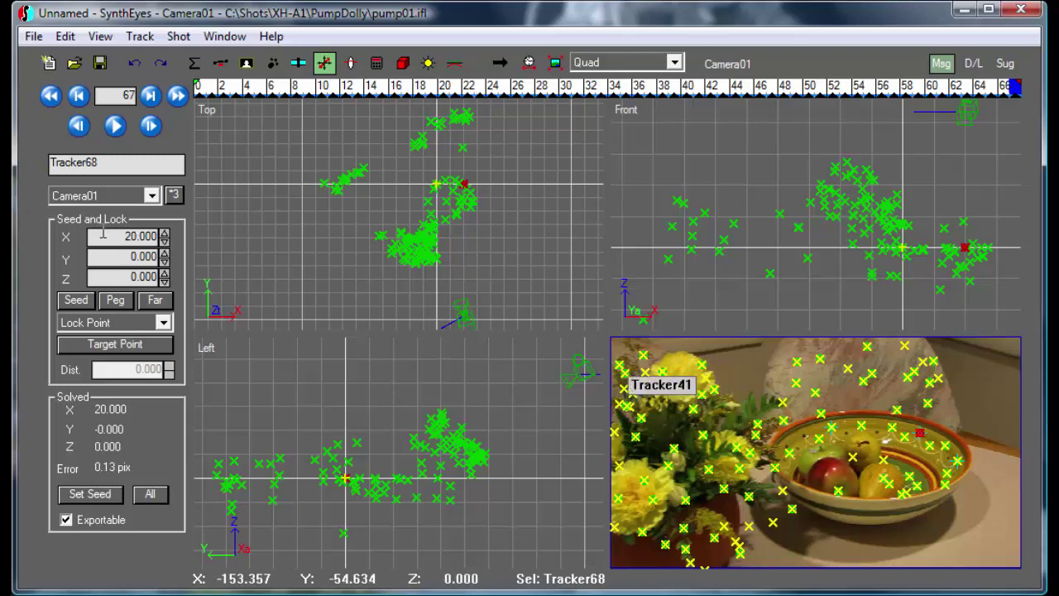
pyautogui.doubleClick(133, 236)
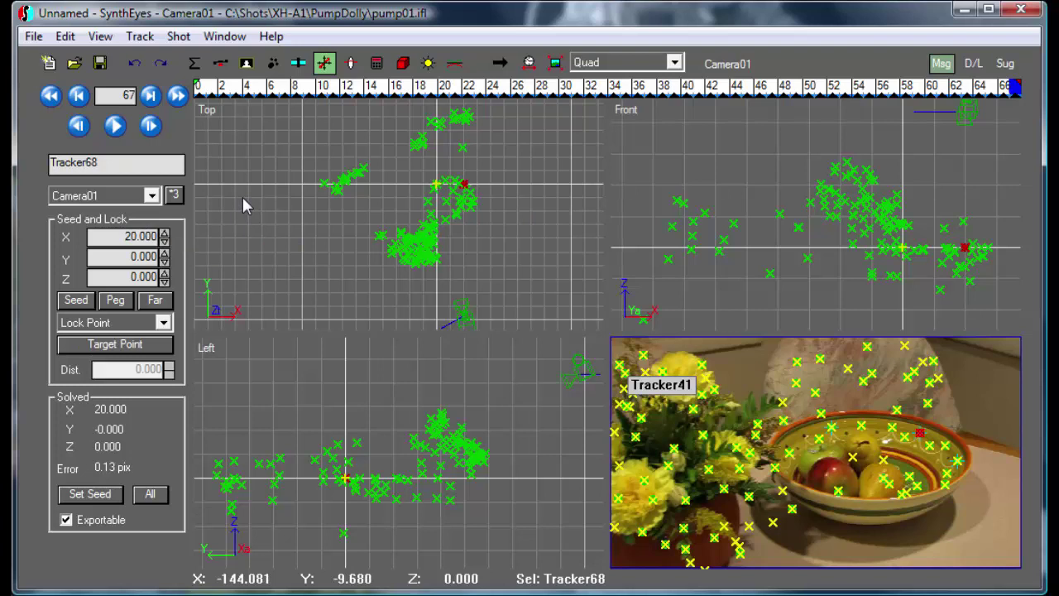
# - Measure the camera-to-Tracker121 distance, 87.7659, with Track > Camera to Tracker Distance
pyautogui.click(140, 37)
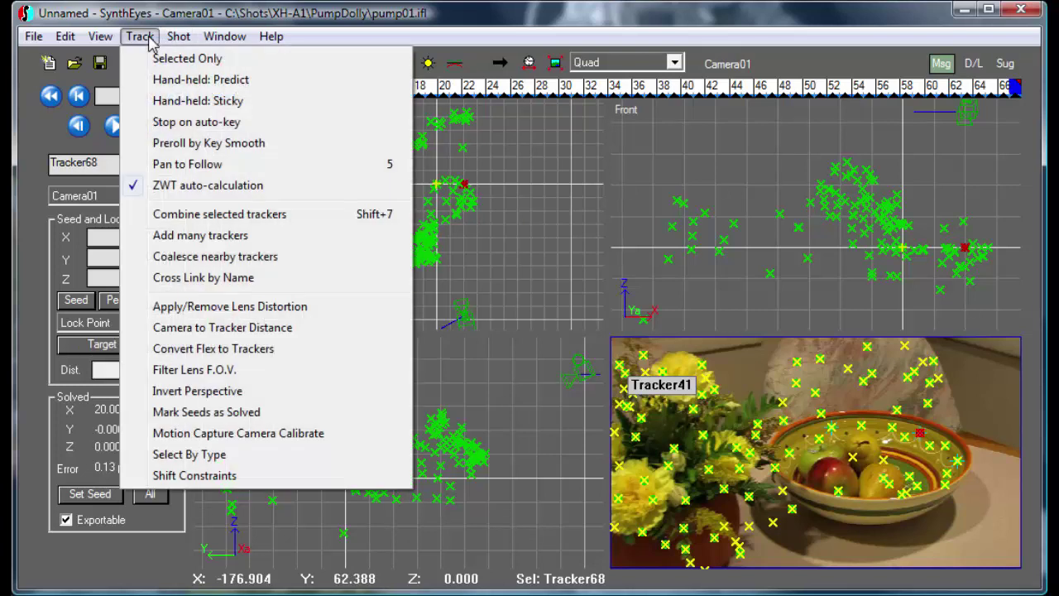
pyautogui.click(882, 479)
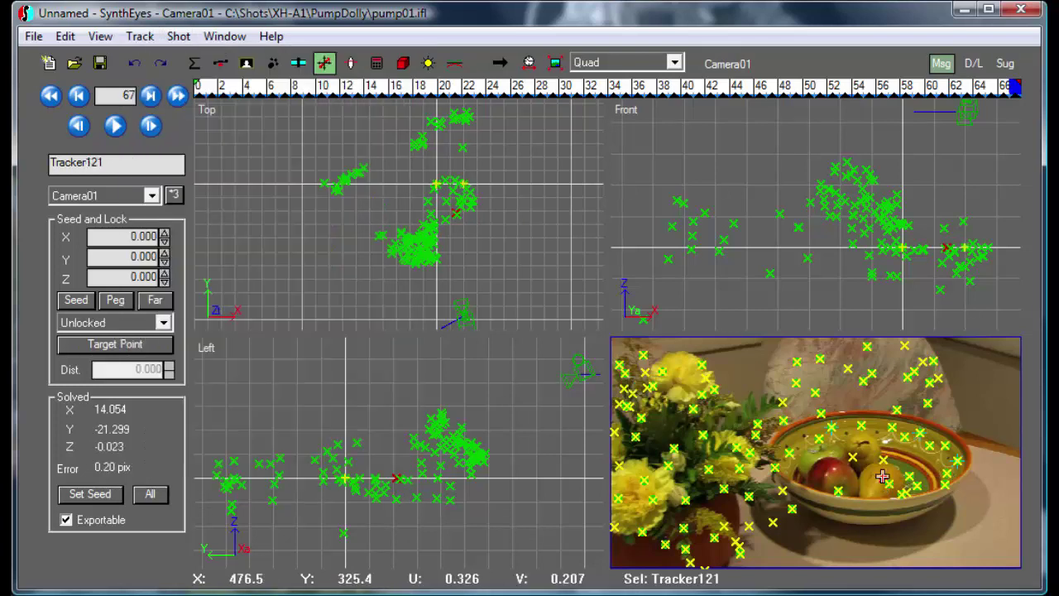
pyautogui.click(141, 37)
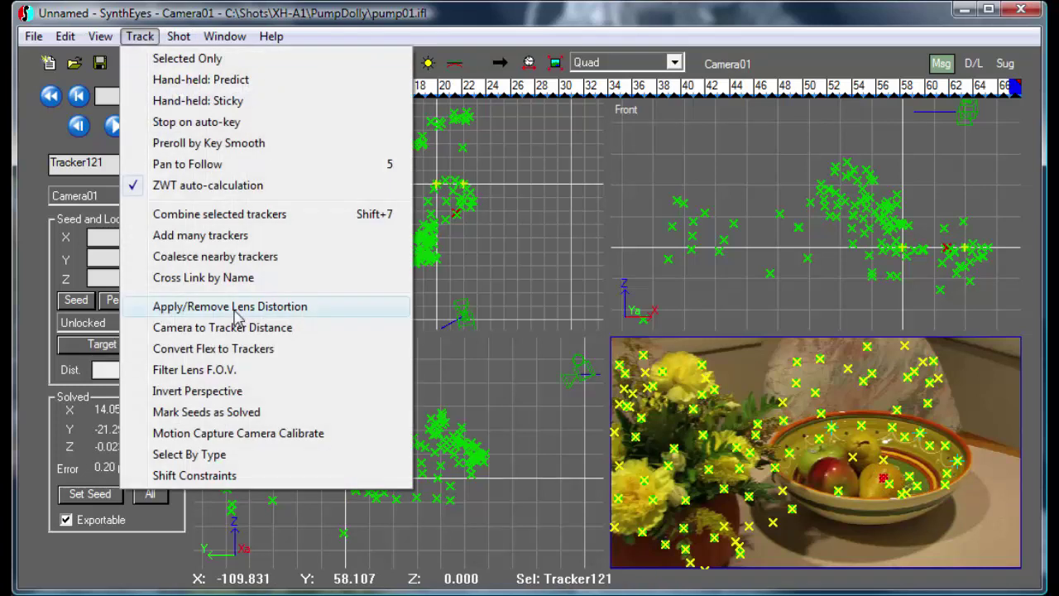
pyautogui.click(220, 328)
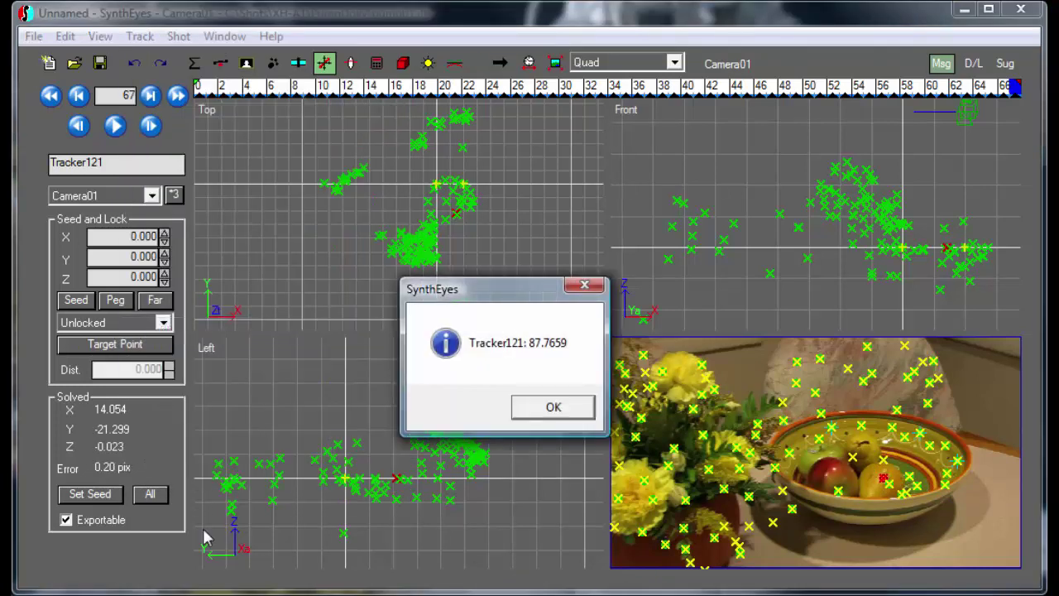
pyautogui.moveTo(463, 292); pyautogui.dragTo(370, 149)
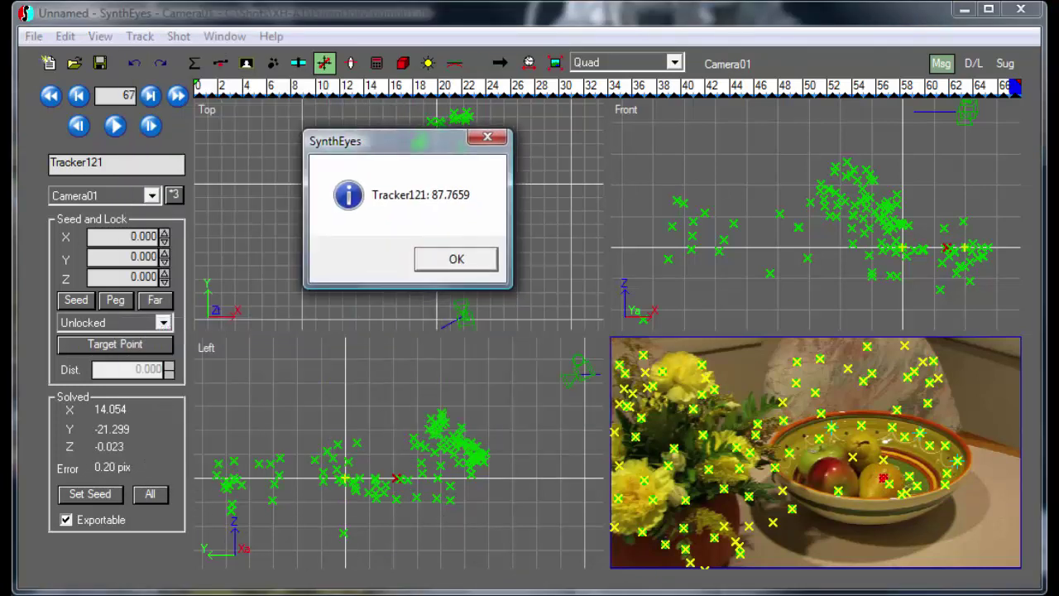
# - In Windows Calculator, divide the target distance 26 by 87.7659
pyautogui.click(83, 592)
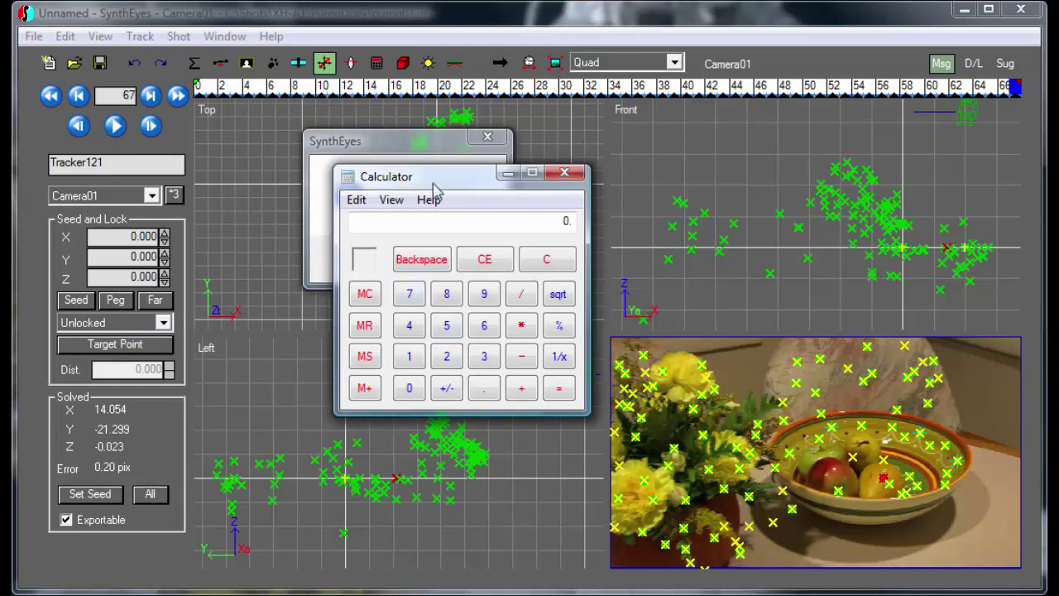
pyautogui.moveTo(436, 176); pyautogui.dragTo(680, 158)
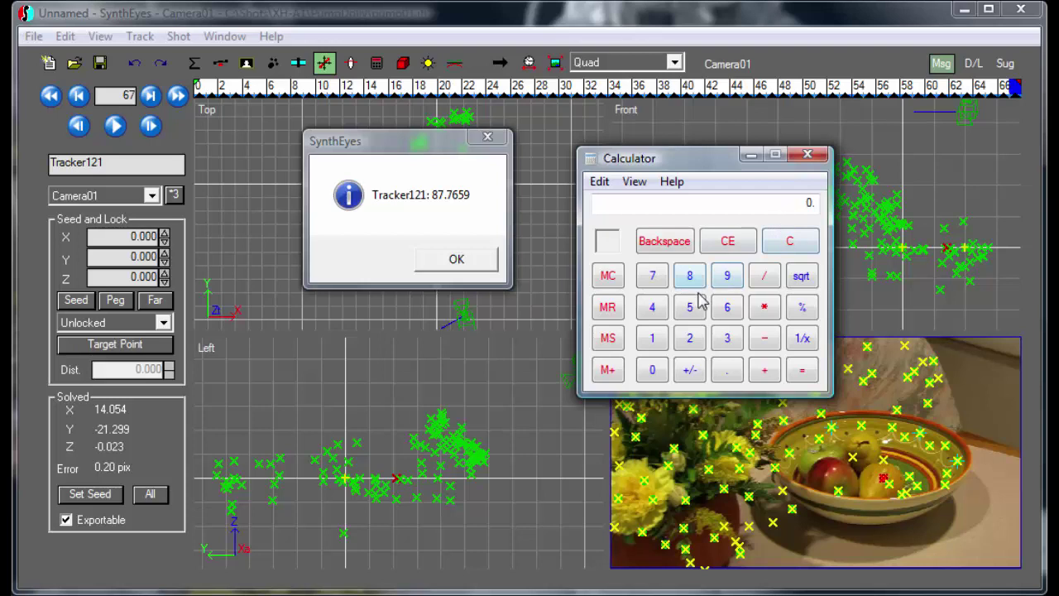
pyautogui.click(789, 241)
pyautogui.click(691, 339)
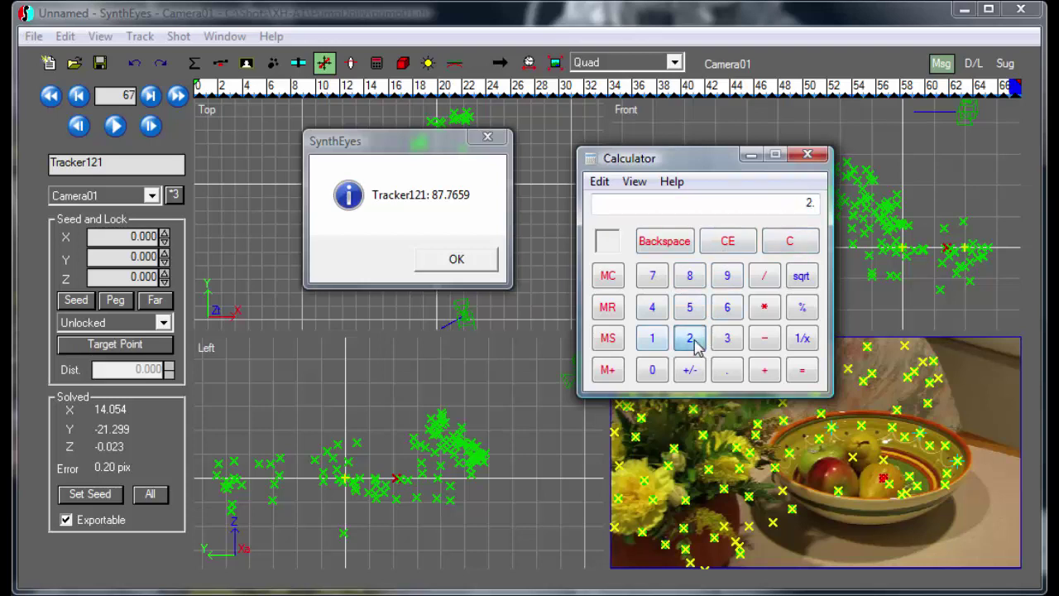
pyautogui.click(727, 315)
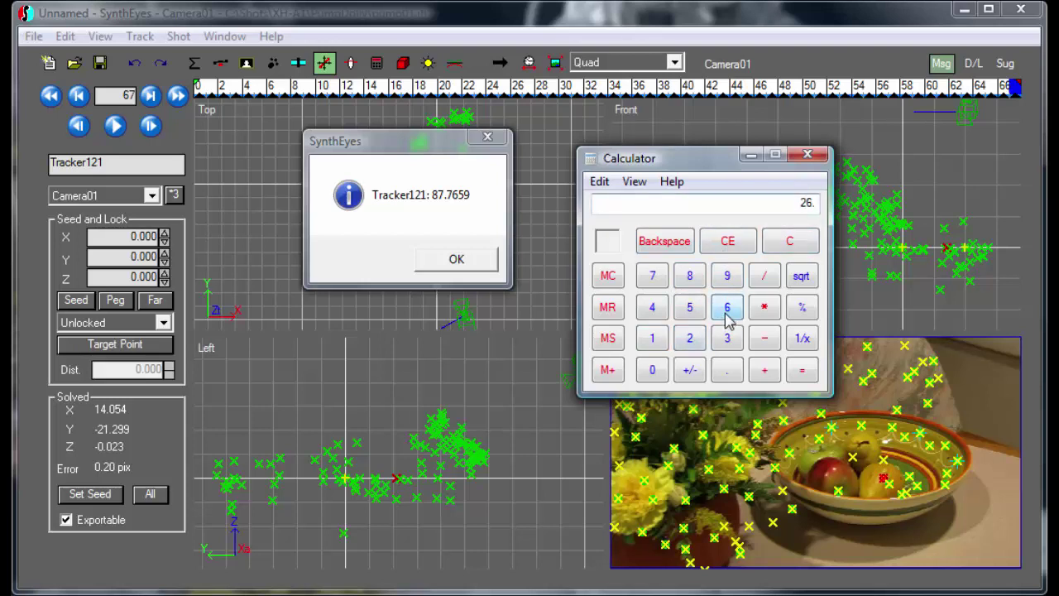
pyautogui.click(765, 278)
pyautogui.click(689, 279)
pyautogui.click(652, 278)
pyautogui.click(726, 370)
pyautogui.click(652, 278)
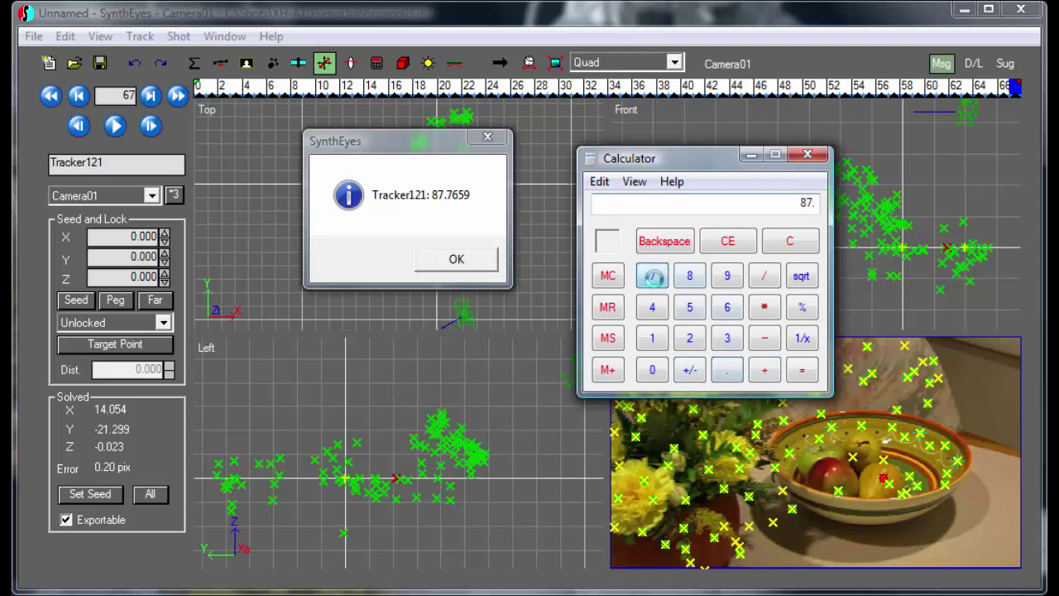
pyautogui.click(715, 313)
pyautogui.click(690, 308)
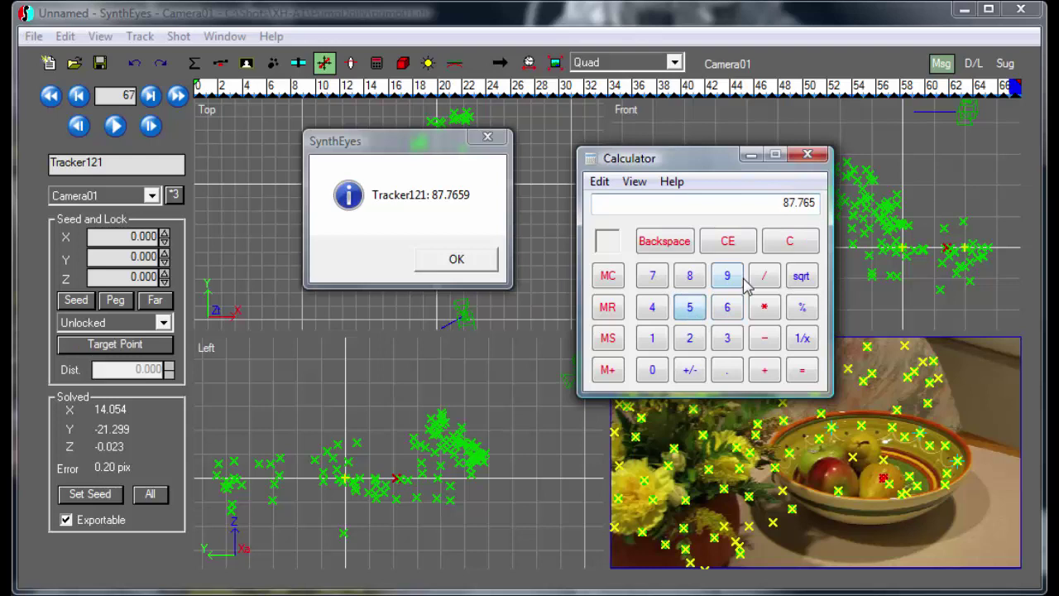
pyautogui.click(731, 278)
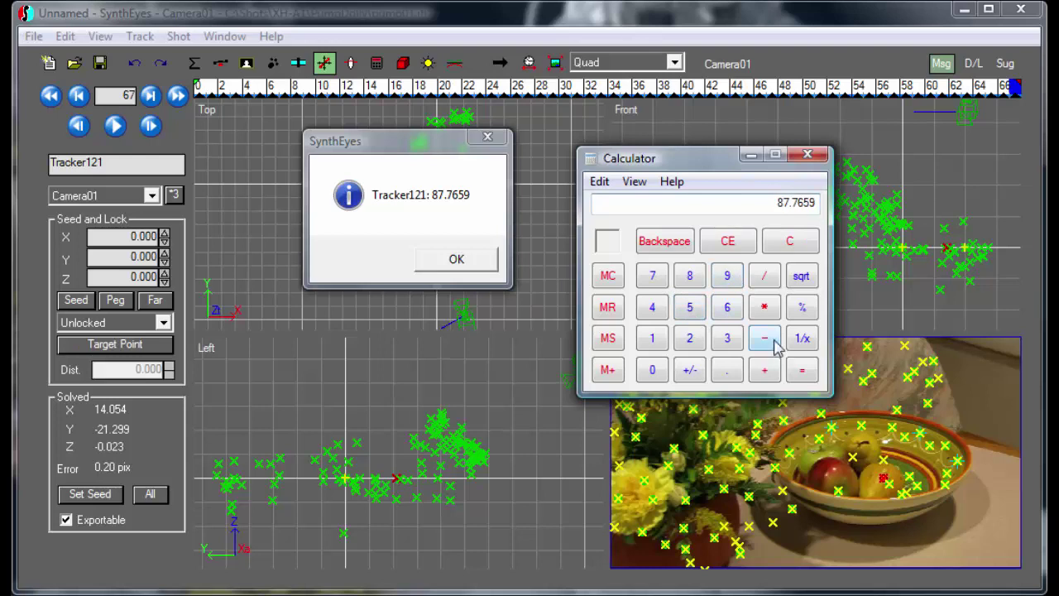
# - Multiply the ratio by 20 to get about 5.925, then dismiss the distance dialog
pyautogui.click(764, 310)
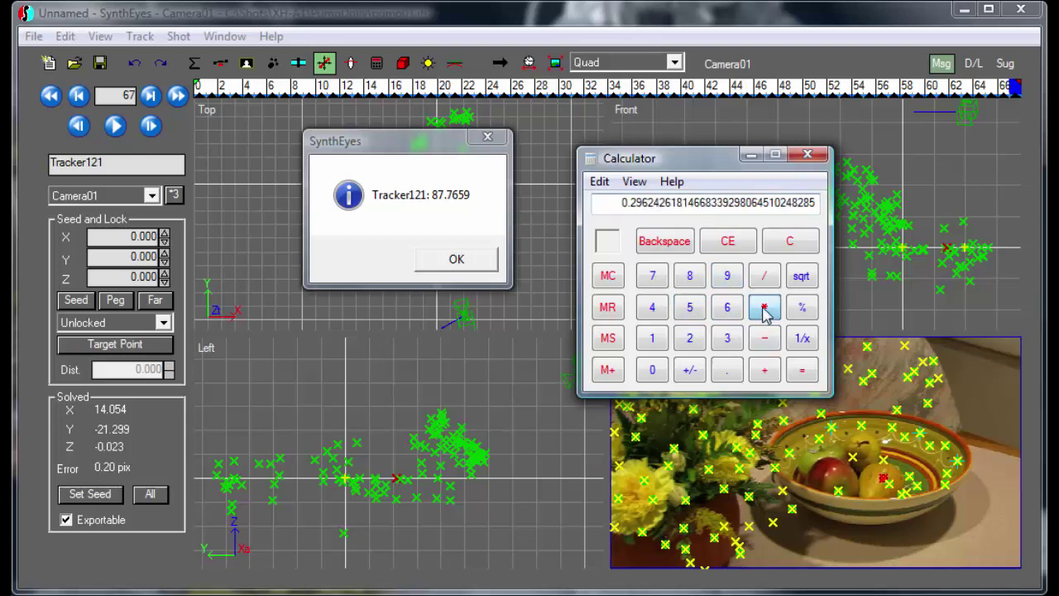
pyautogui.click(687, 341)
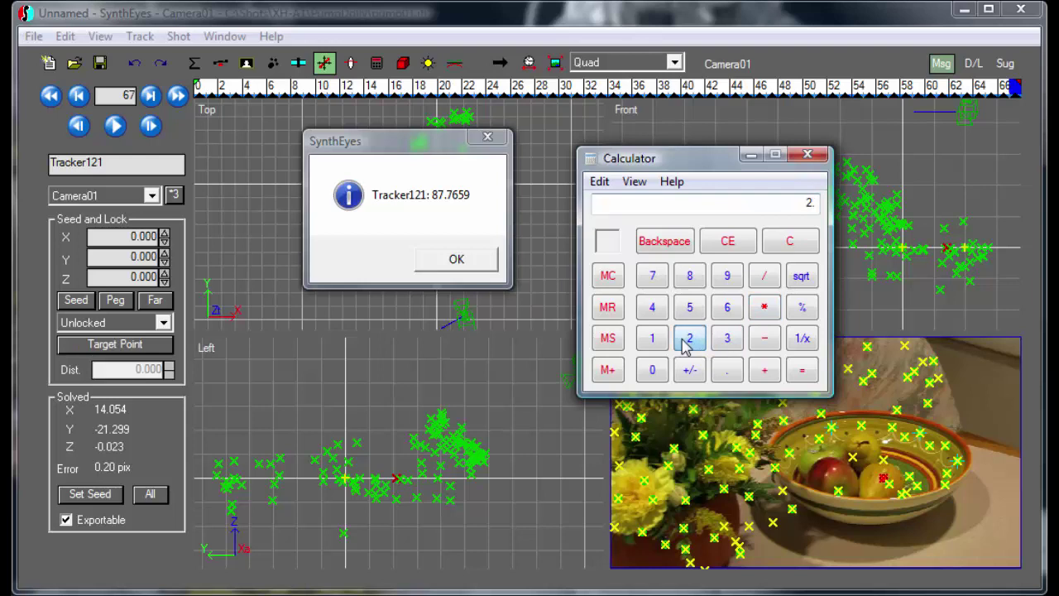
pyautogui.click(652, 372)
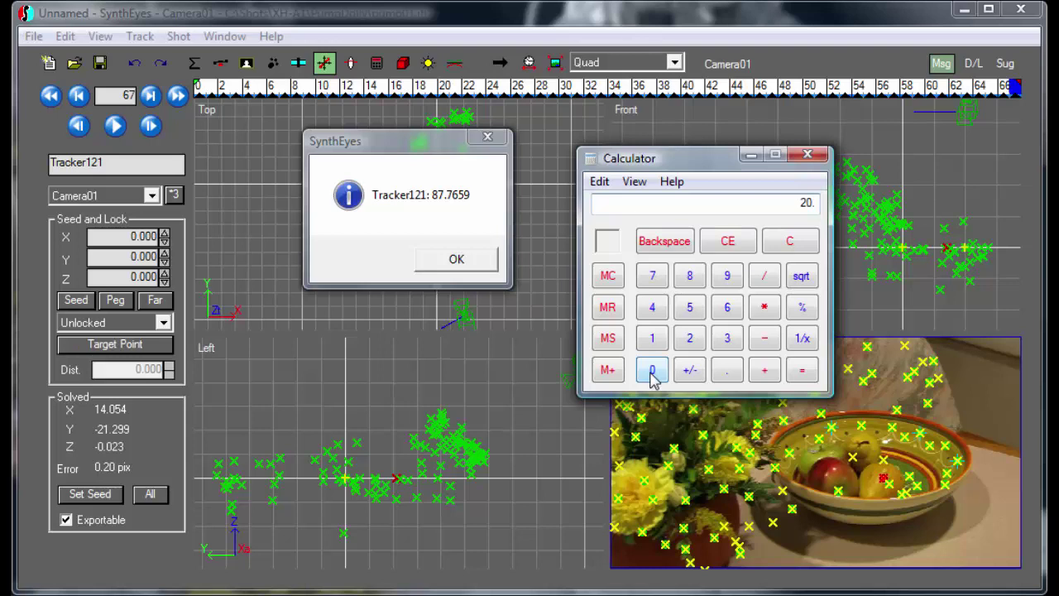
pyautogui.click(802, 372)
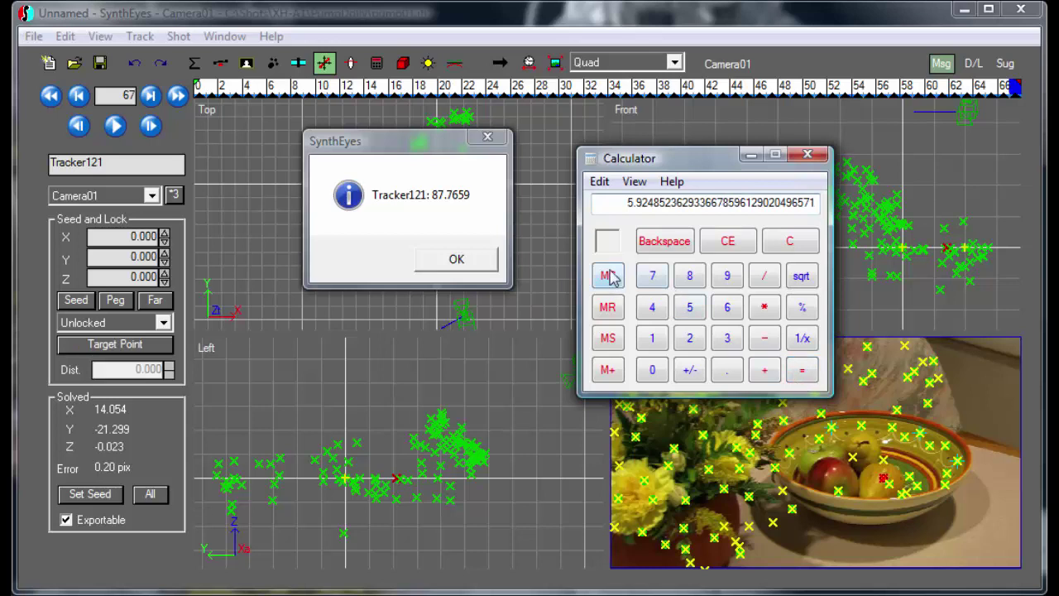
pyautogui.click(488, 139)
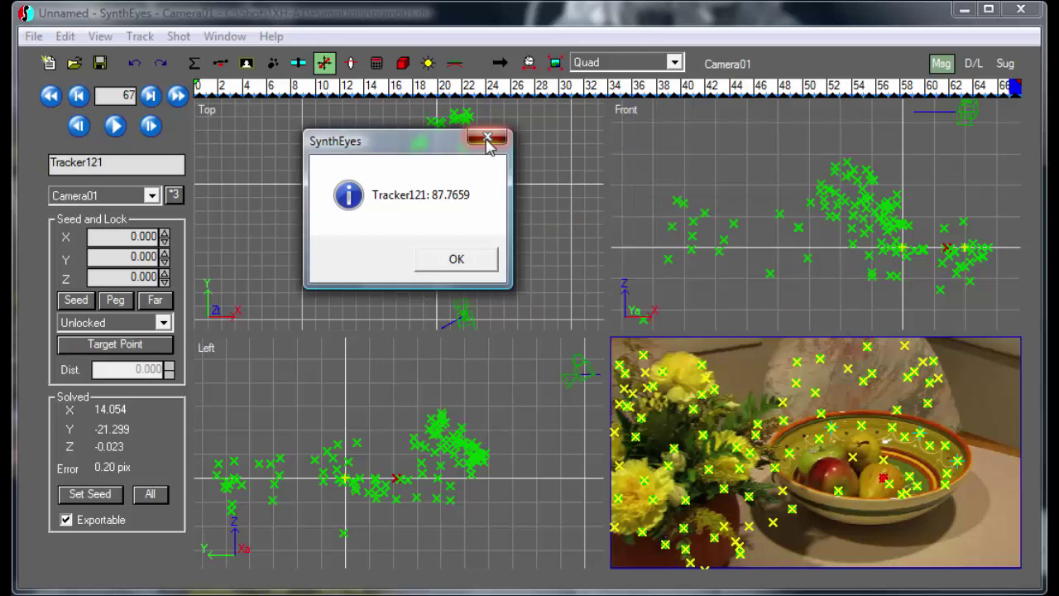
# - Change Tracker68's X seed lock value from 20.000 to 5.925, checking it against the calculator
pyautogui.click(920, 433)
pyautogui.doubleClick(138, 236)
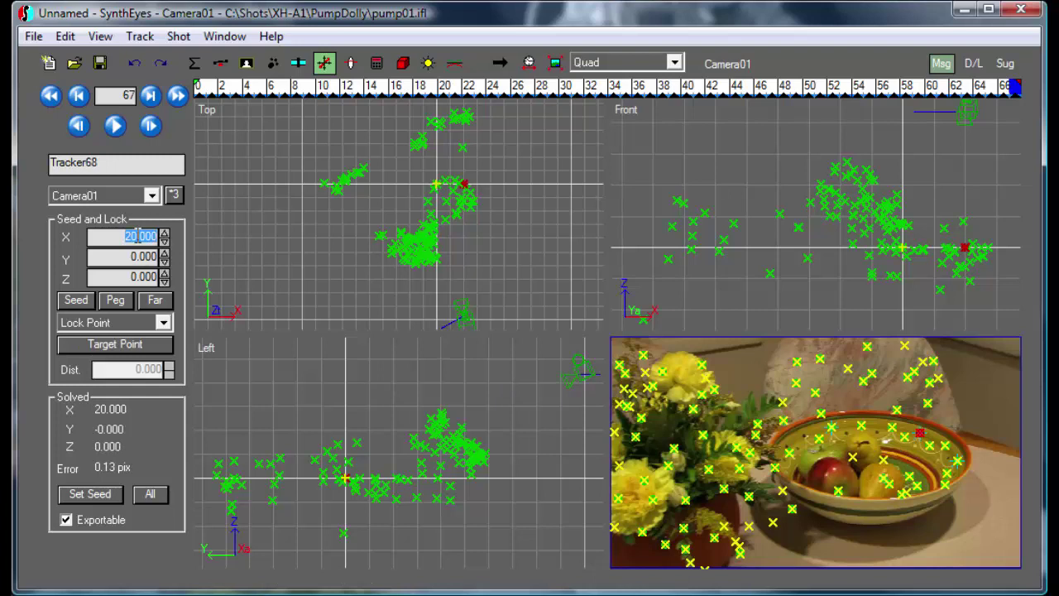
pyautogui.write('5.925')
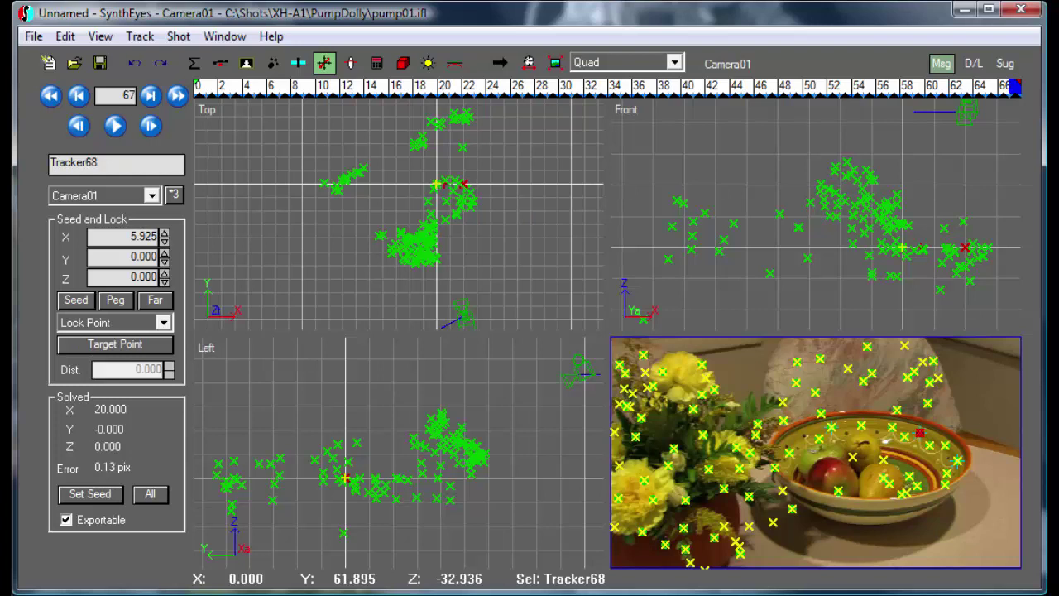
pyautogui.hotkey('alt', 'Tab')
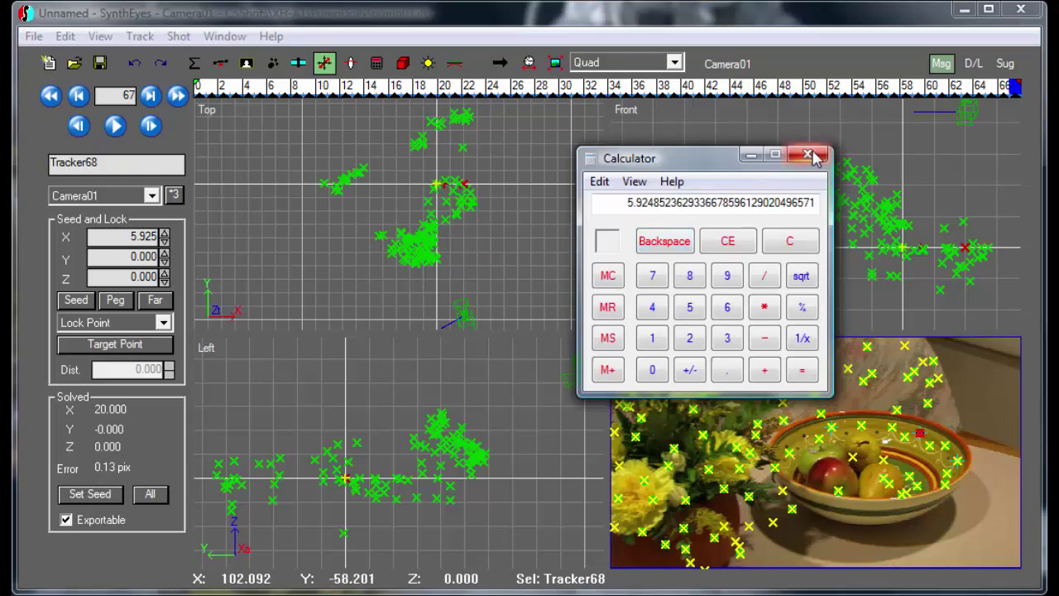
pyautogui.click(718, 26)
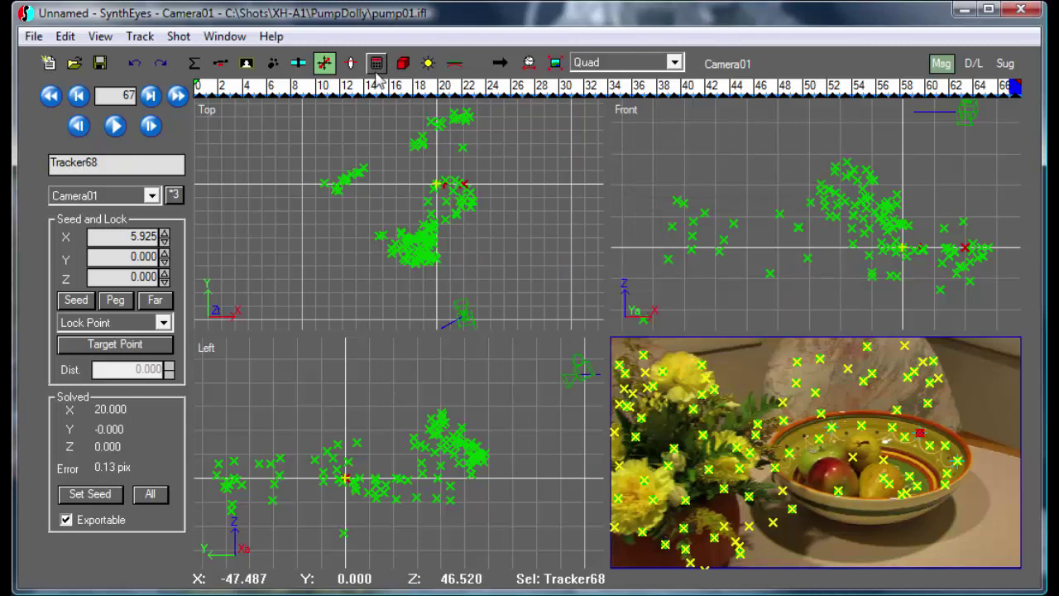
# - Re-solve the camera in Refine mode with the 5.925 lock, keeping the 0.3606 hpix error
pyautogui.click(376, 63)
pyautogui.click(140, 165)
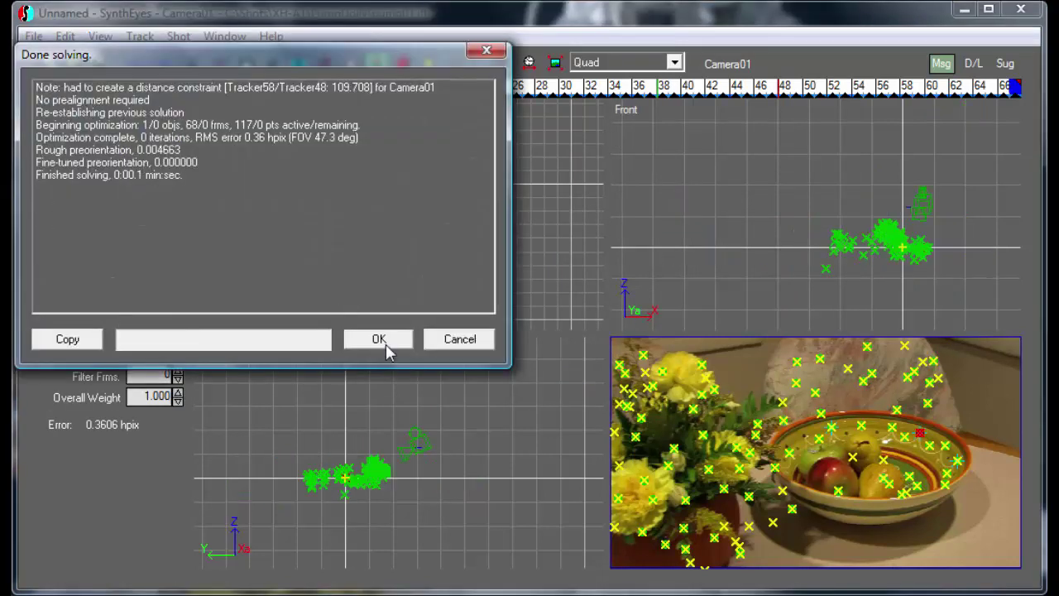
pyautogui.click(386, 346)
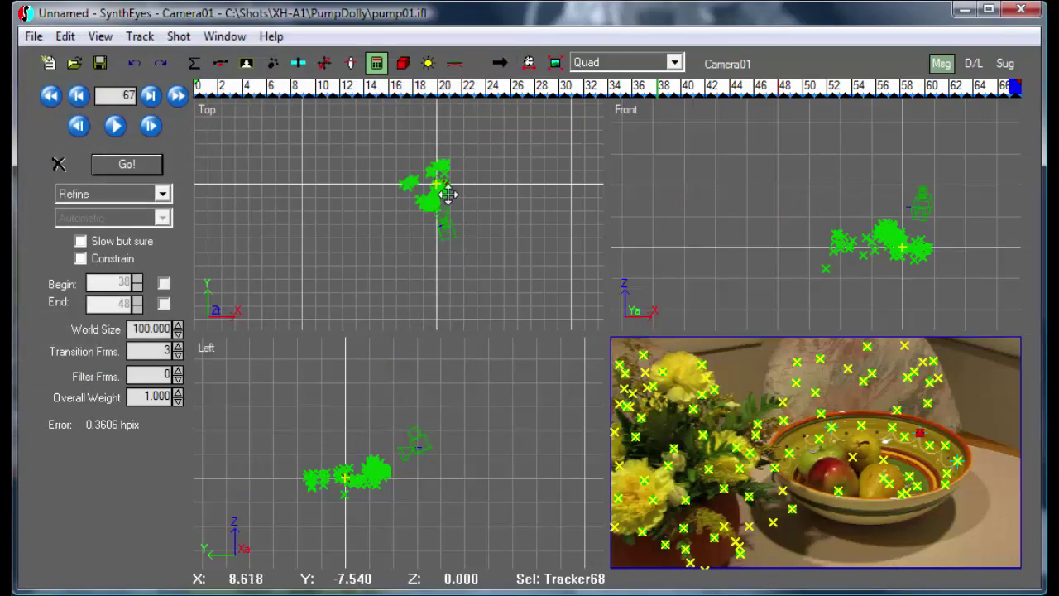
pyautogui.scroll(4, 446, 194)
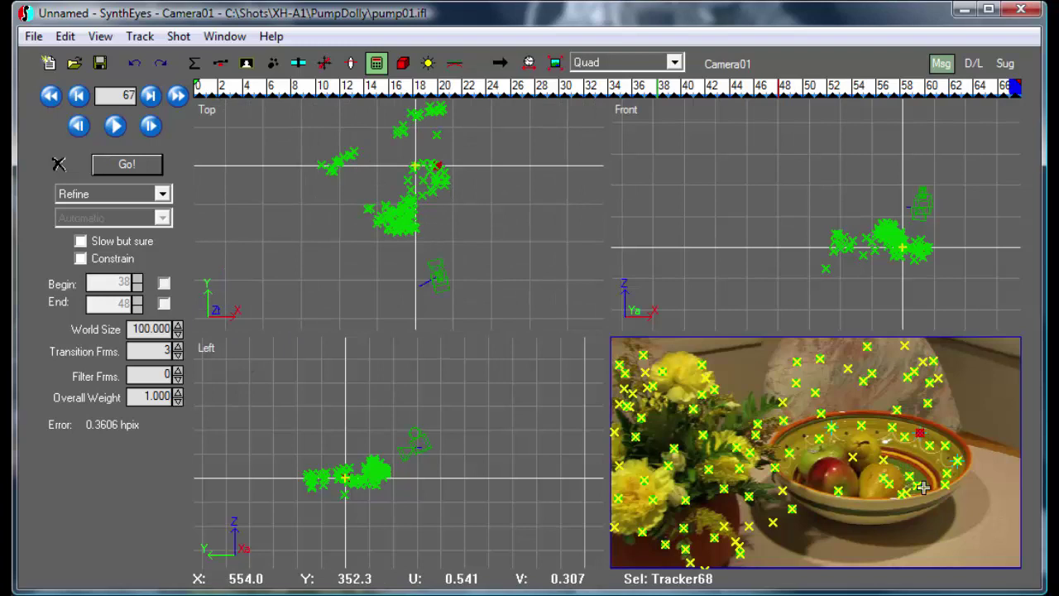
# - Measure the camera-to-Tracker121 distance from the Track menu, which now reads 26.0027
pyautogui.click(883, 478)
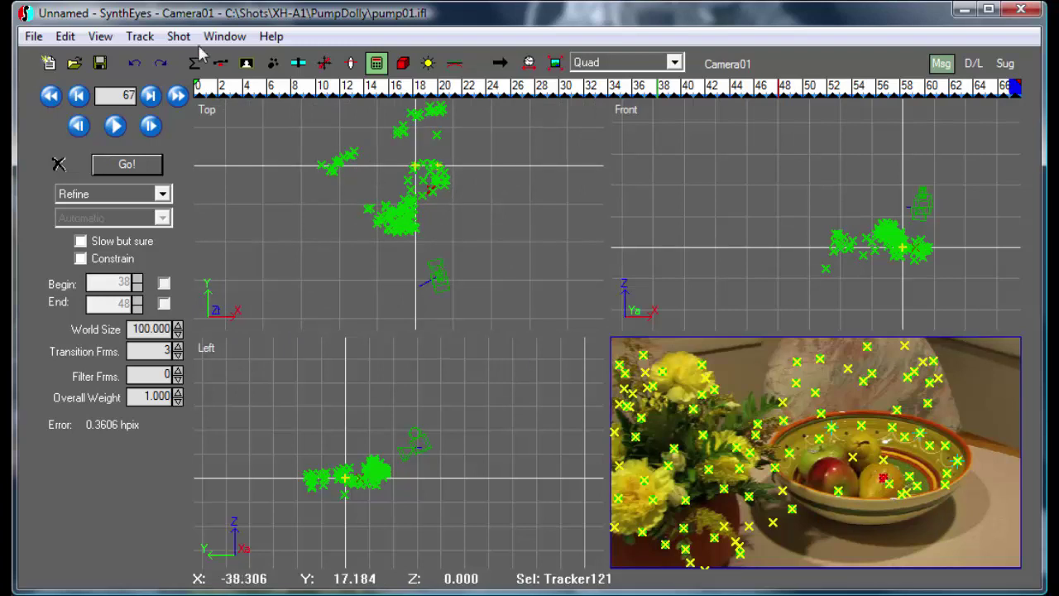
pyautogui.click(140, 36)
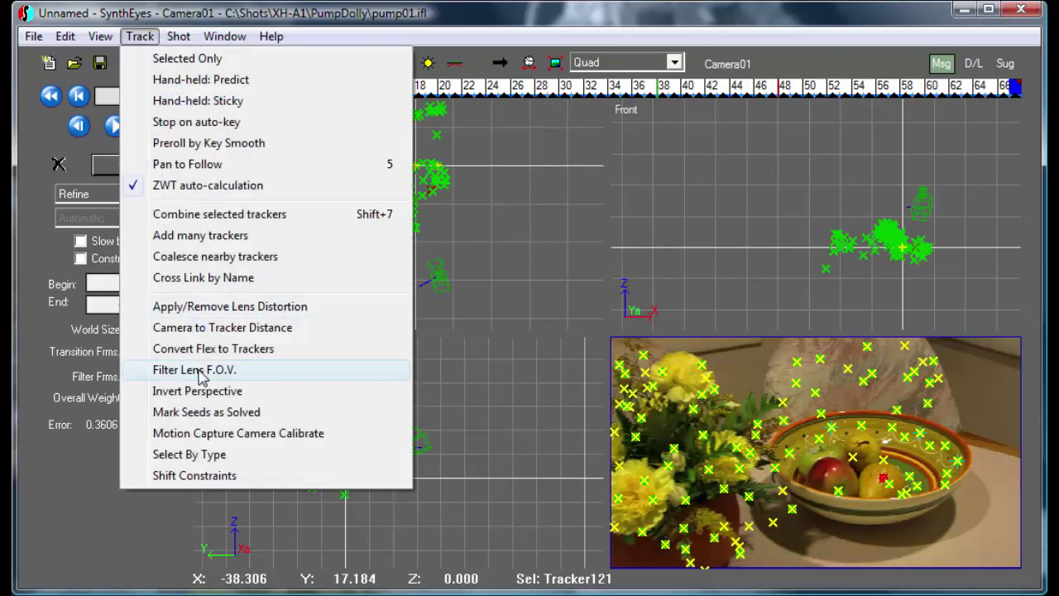
pyautogui.click(220, 327)
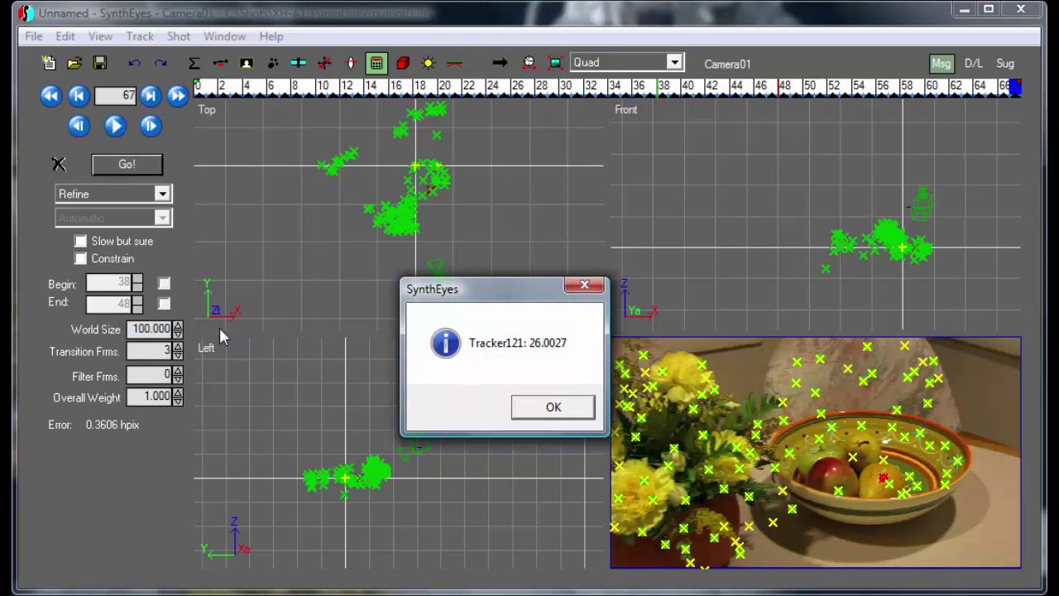